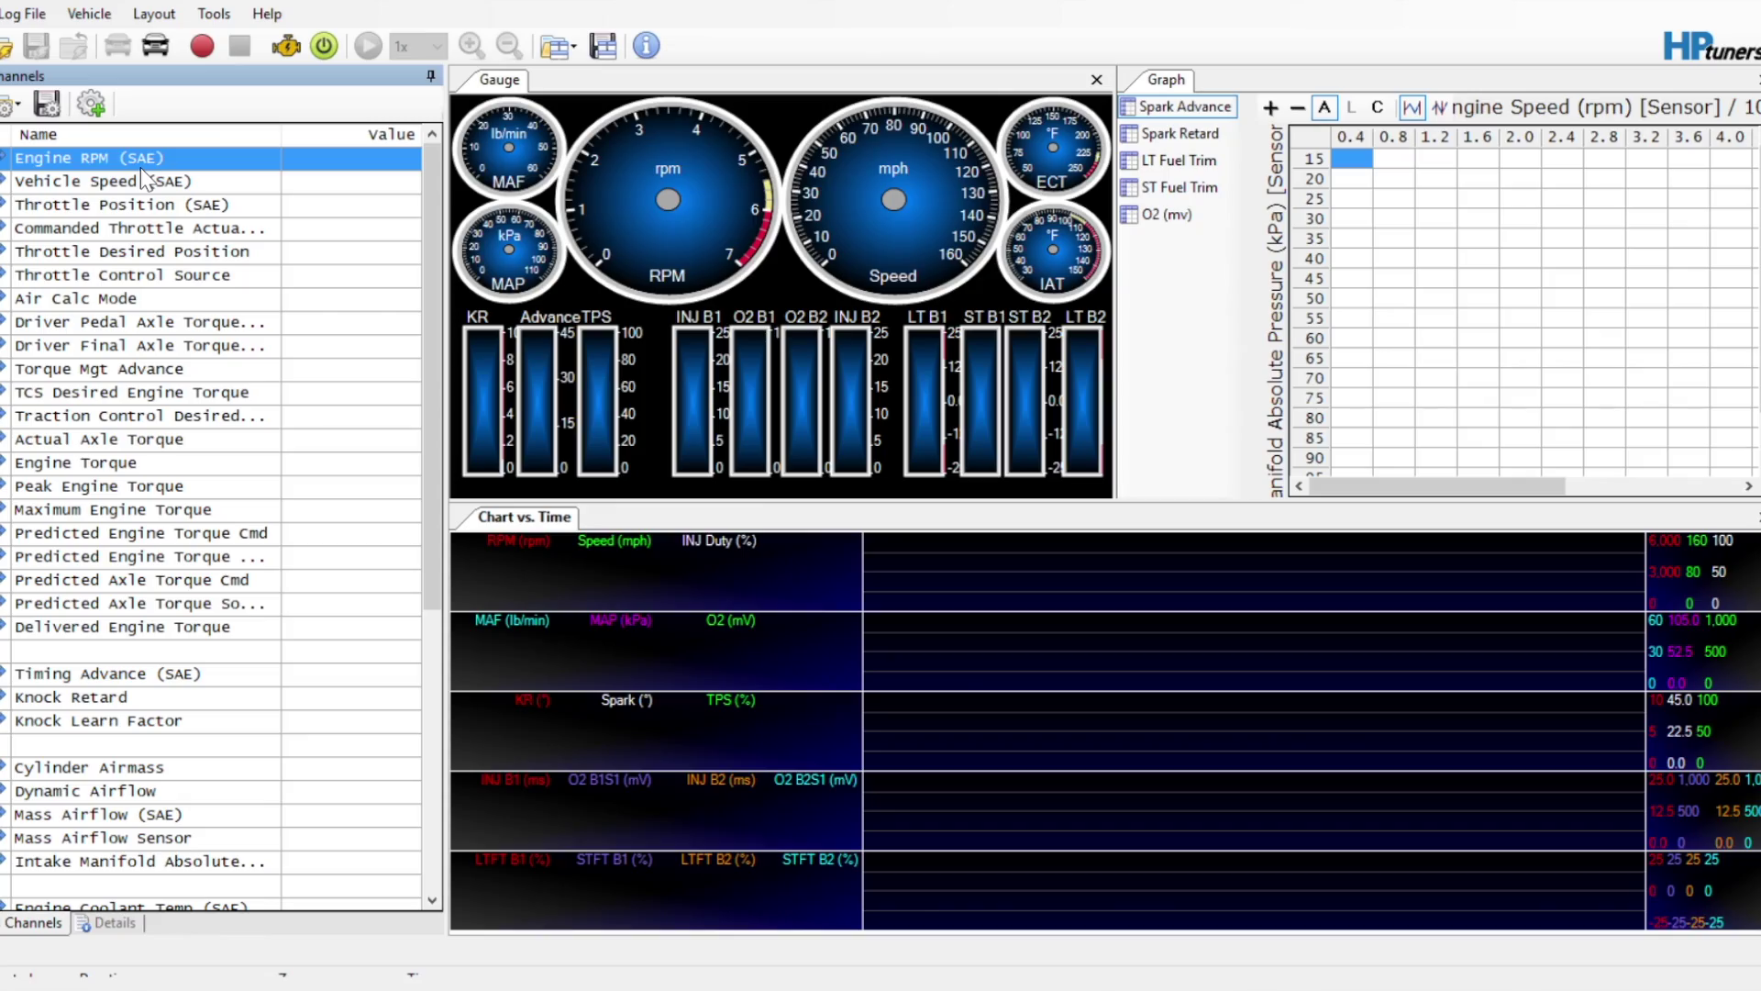
Step: Review the throttle channels: Throttle Position, actuator command, Desired Position, Control Source and Air Calc Mode
key("Down")
key("Down")
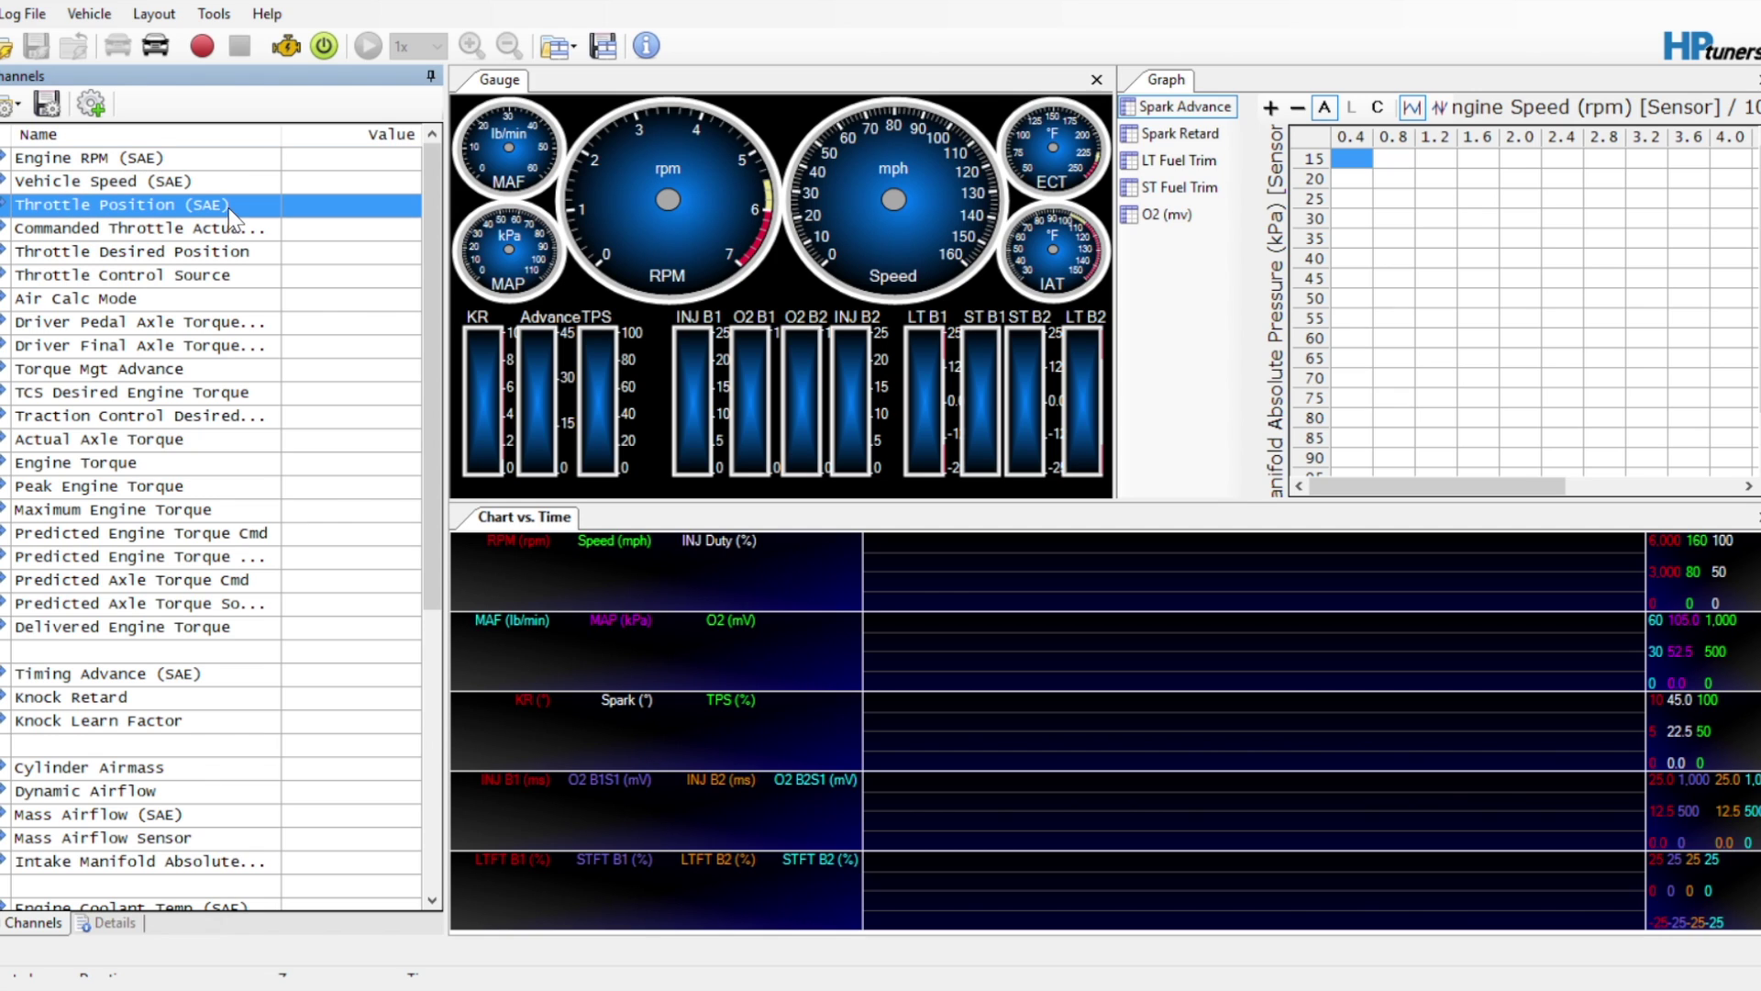
key("Down")
key("Up")
left_click(208, 231)
left_click(236, 255)
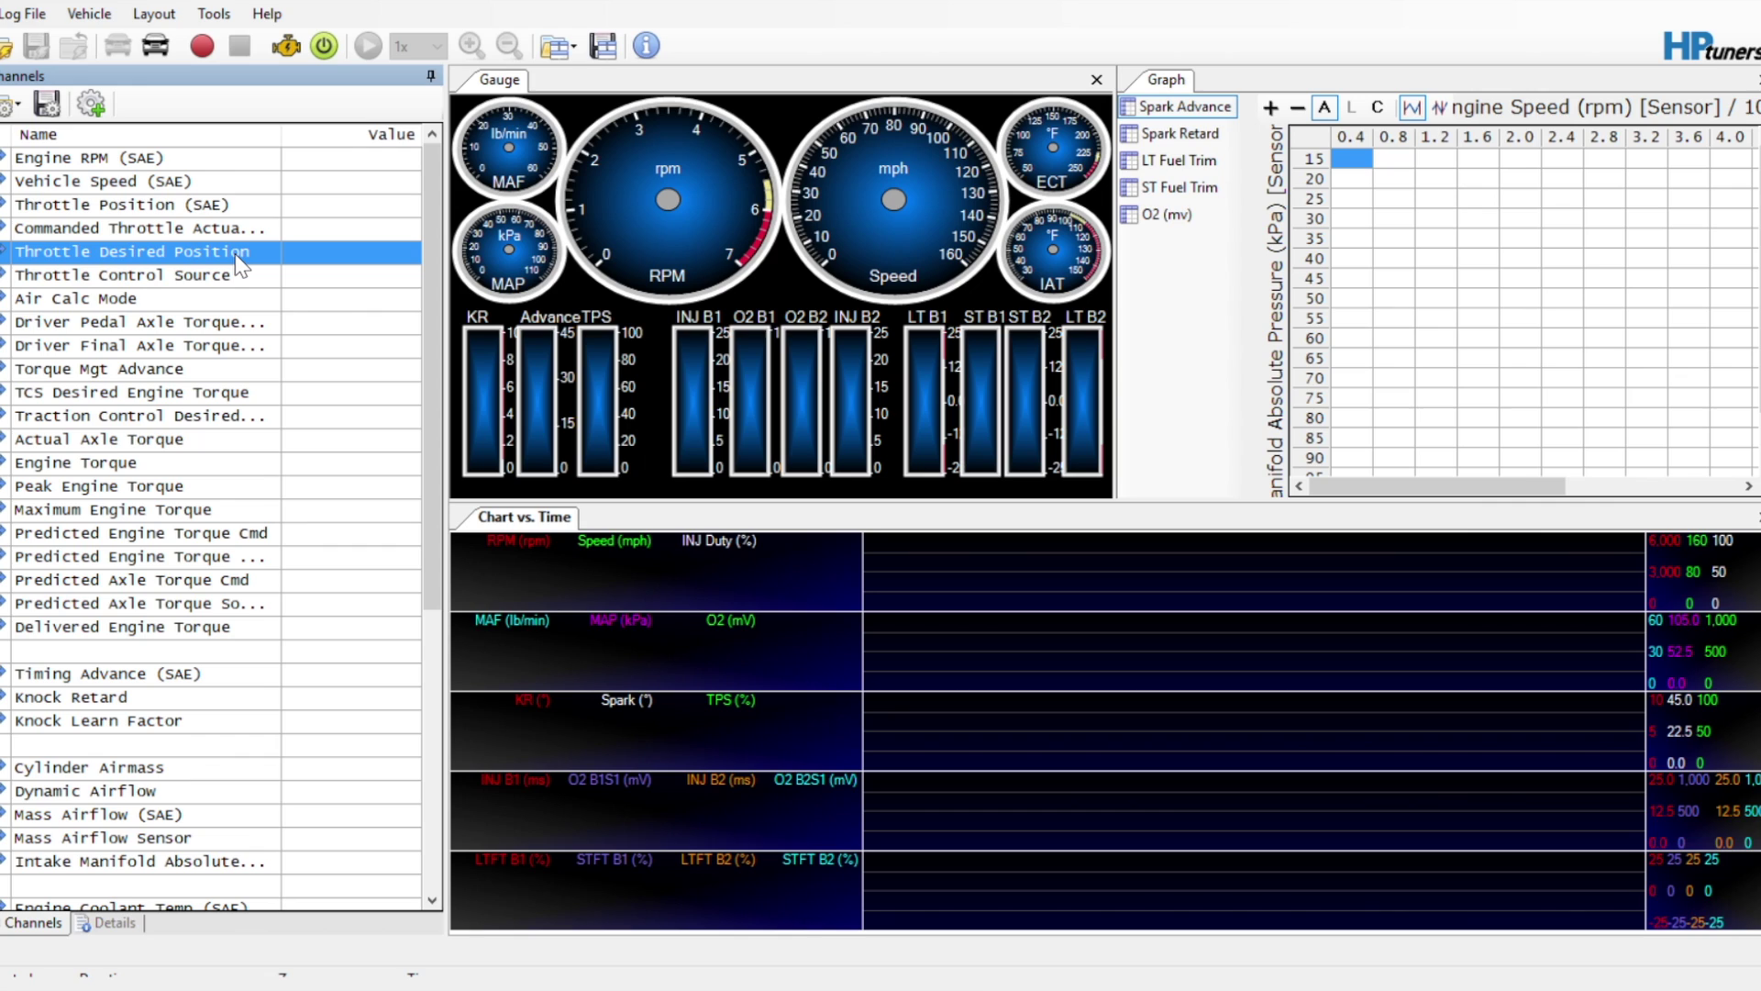
left_click(204, 280)
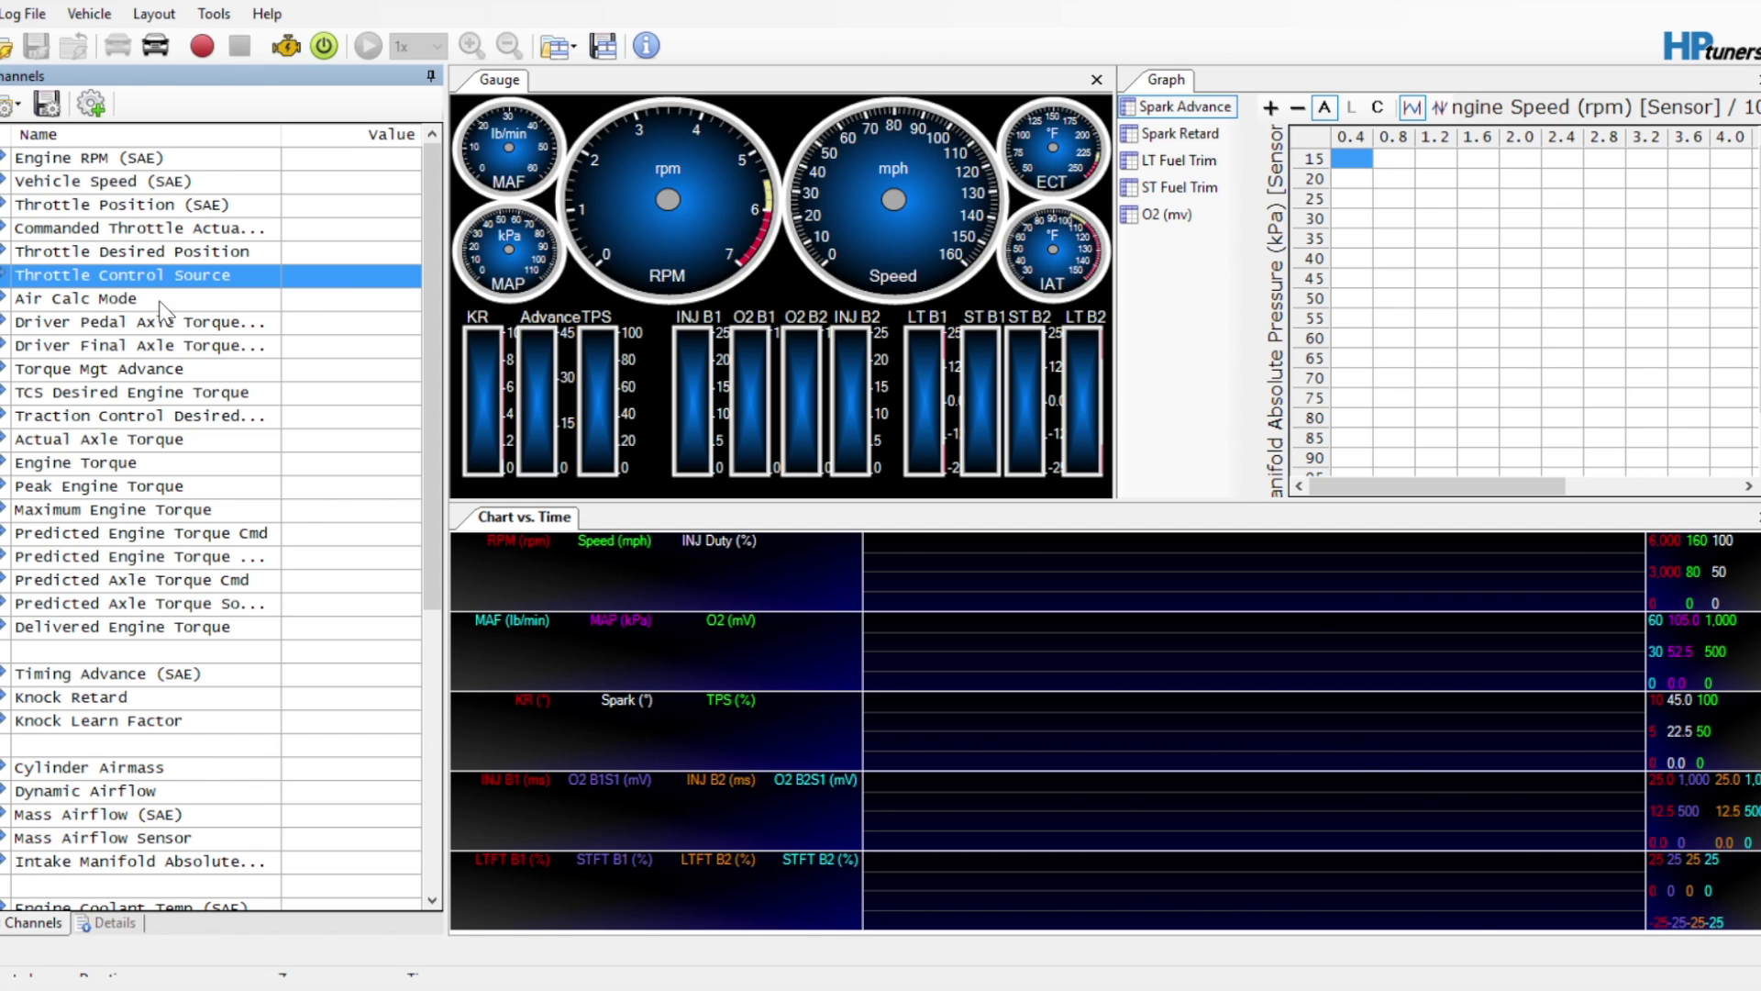
left_click(161, 300)
Step: Inspect the torque channels, from driver axle torque and TCS torque to Peak and Maximum Engine Torque
left_click(208, 322)
left_click(212, 347)
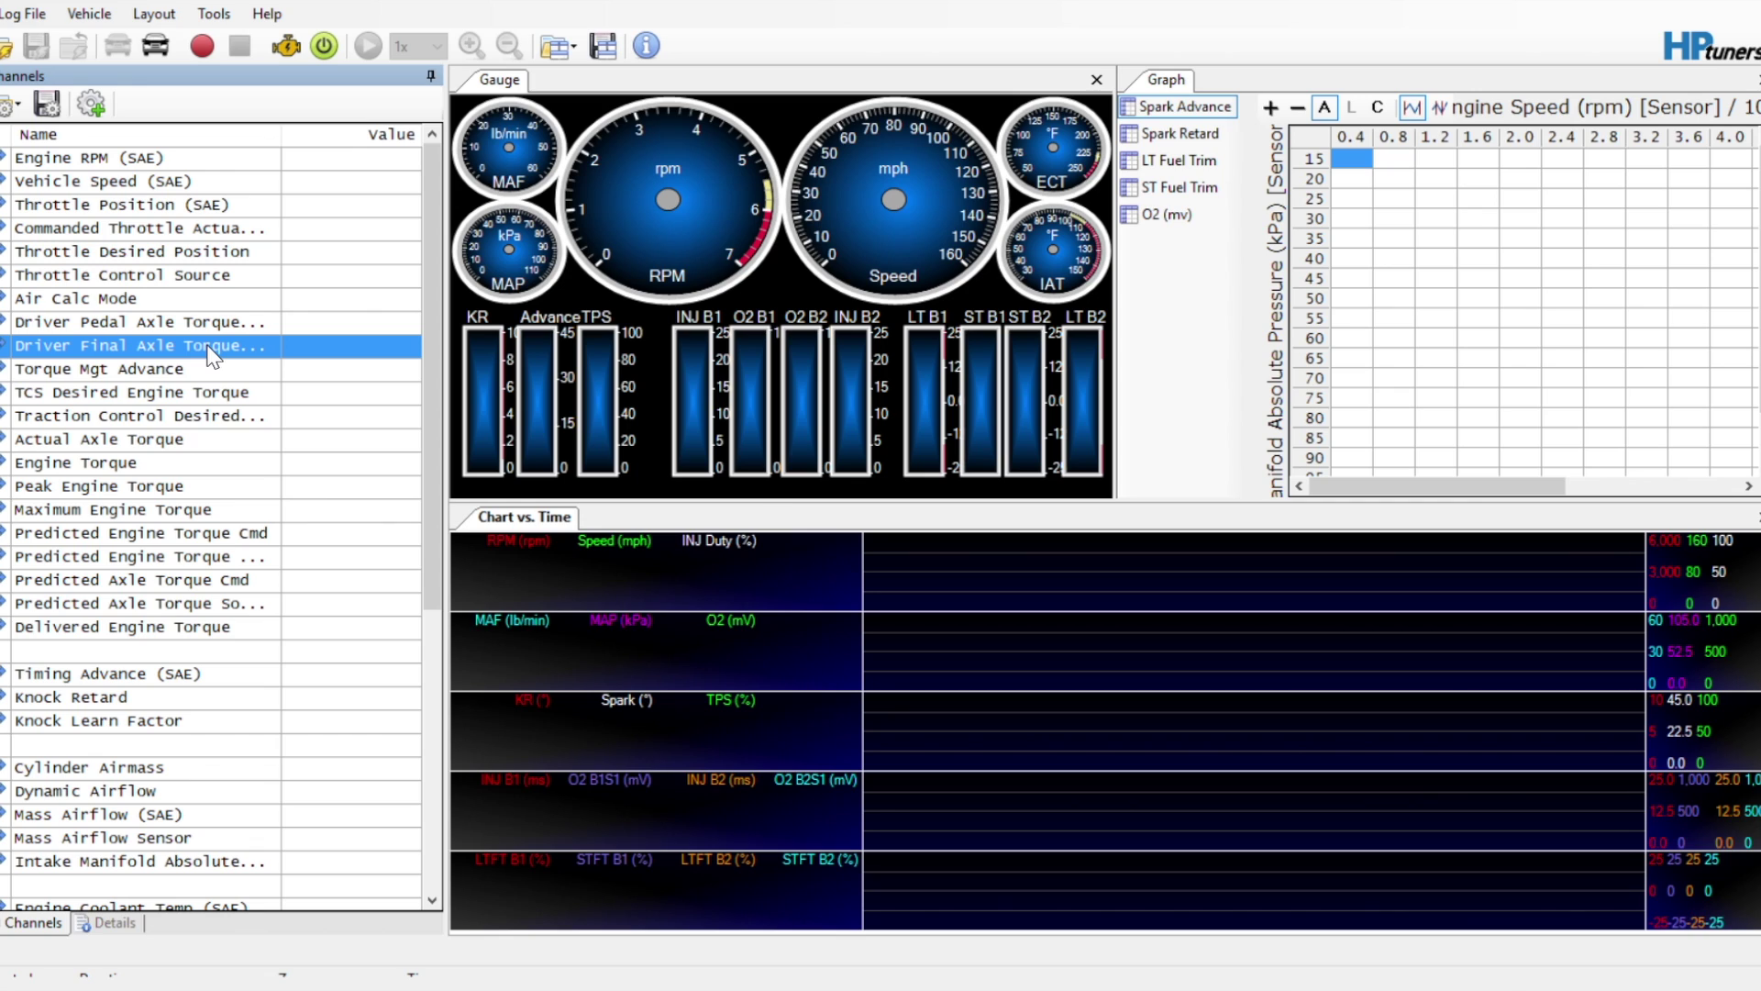
left_click(184, 374)
left_click(207, 398)
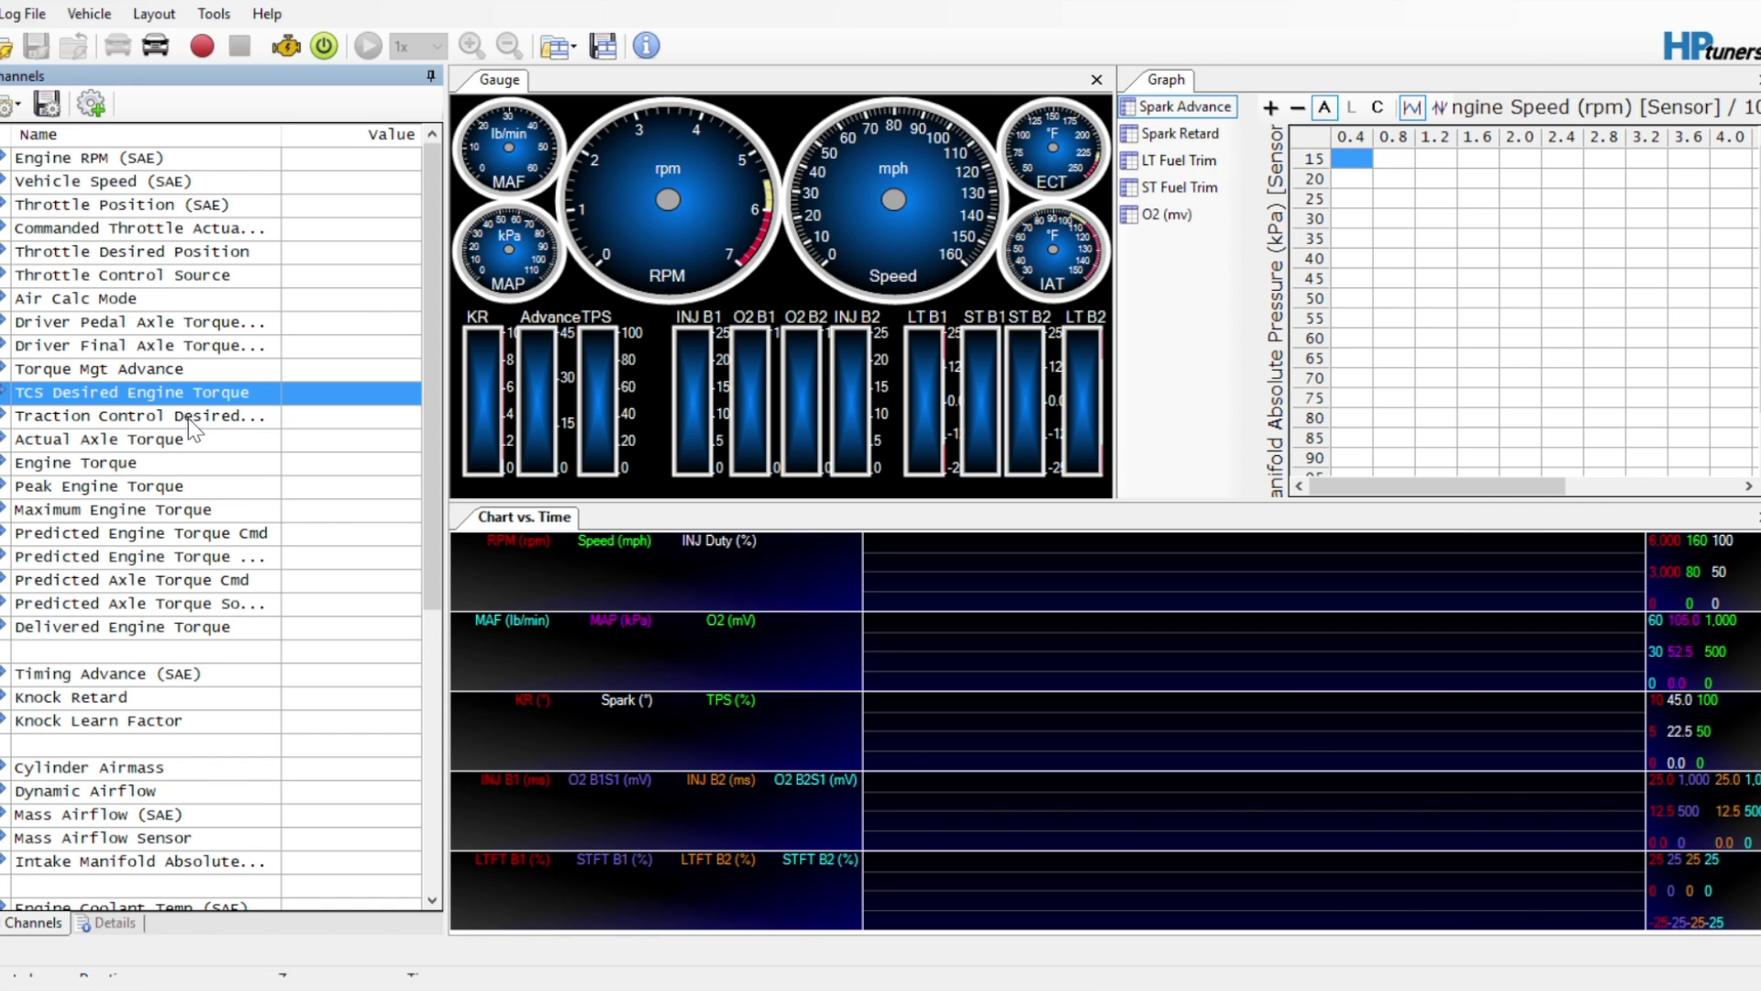
left_click(225, 417)
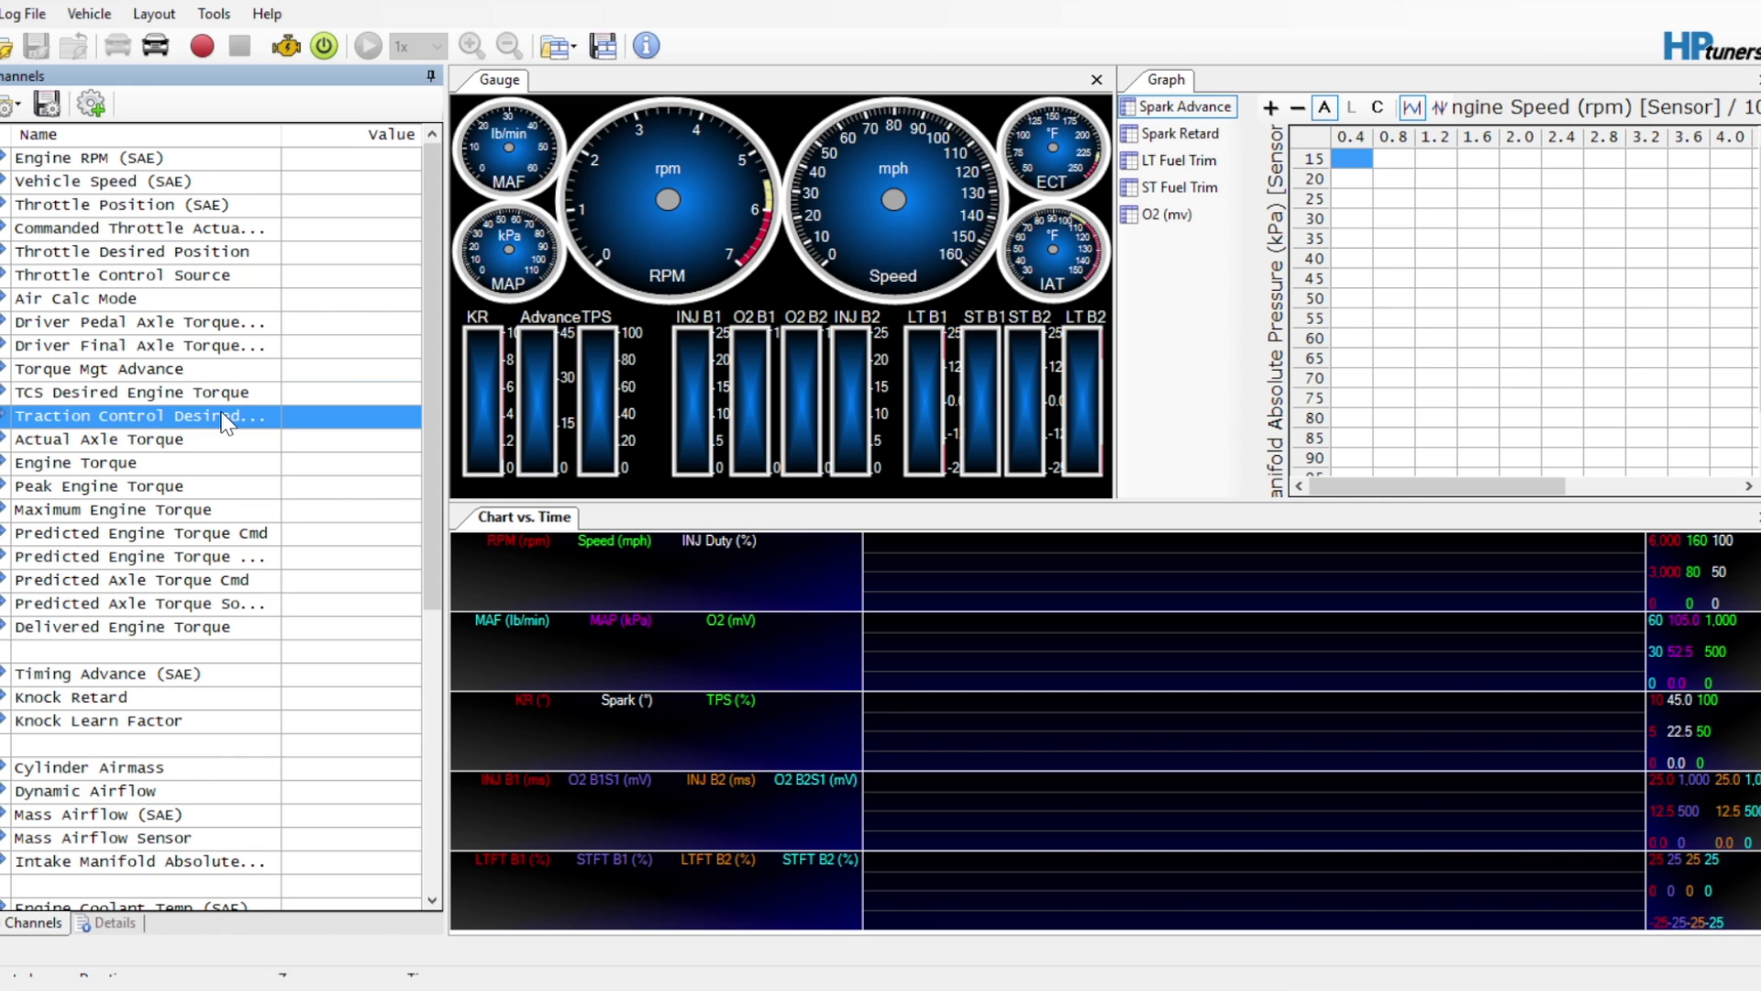
left_click(174, 444)
left_click(171, 465)
left_click(173, 493)
left_click(177, 515)
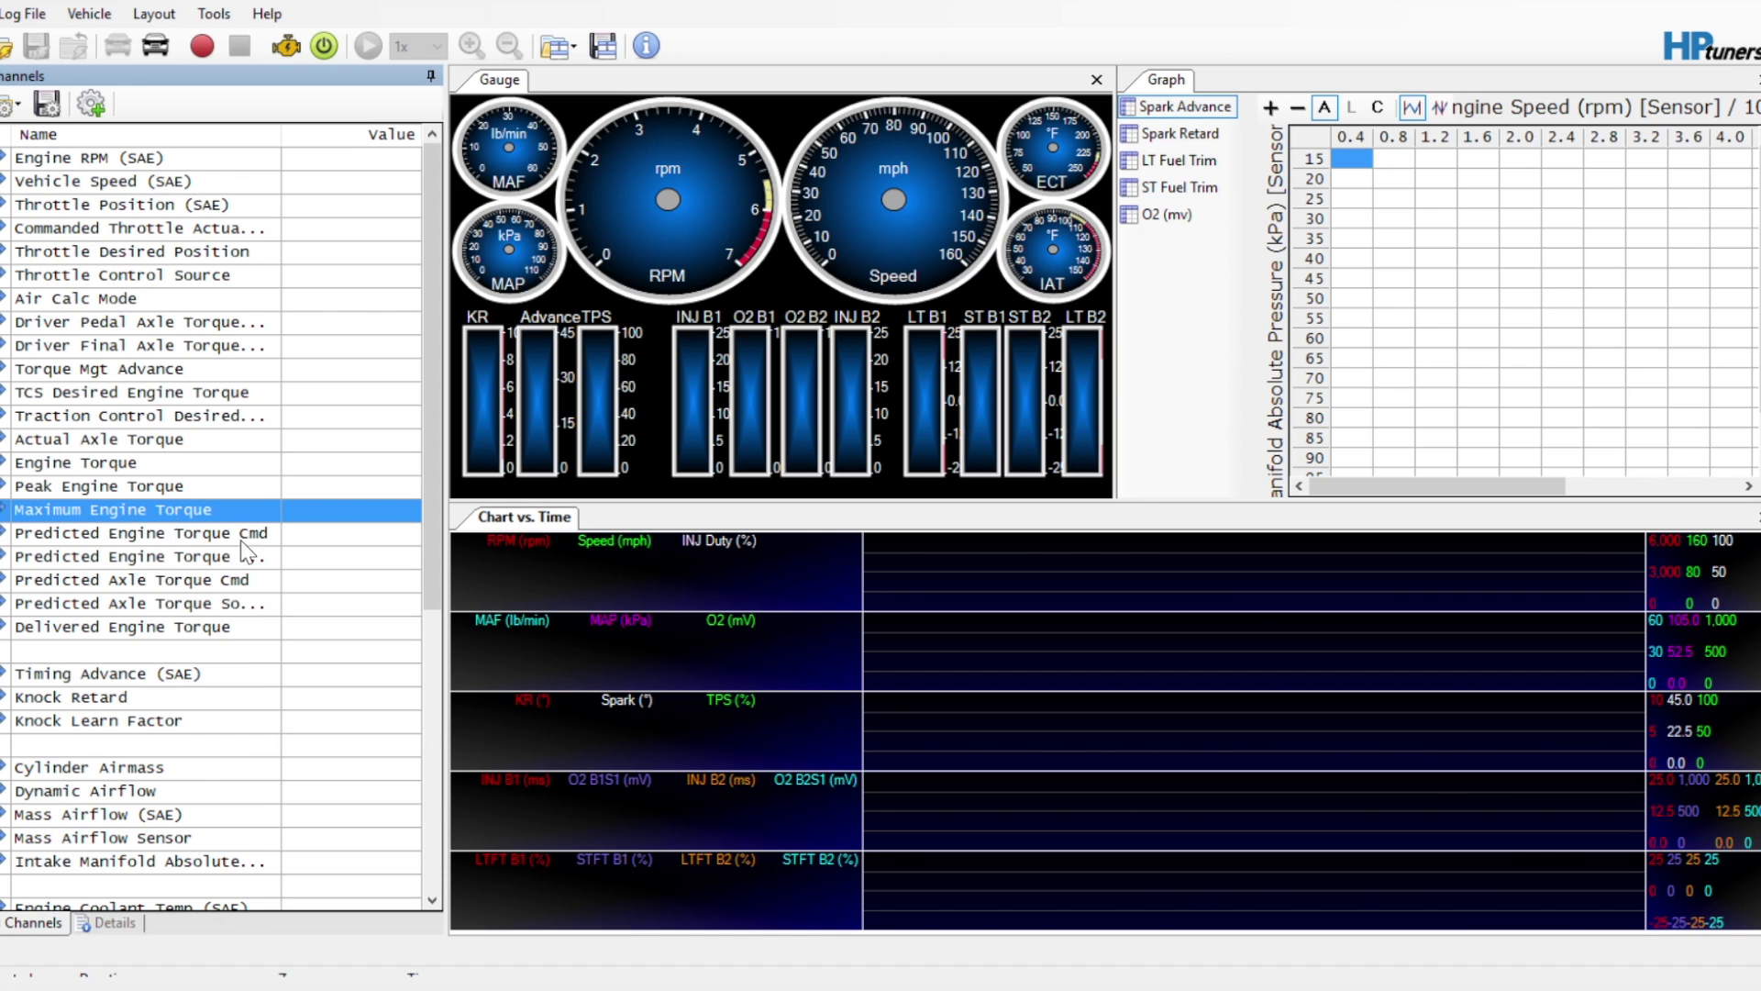
Step: Select the five predicted and delivered engine torque channels, including Predicted Axle Torque Cmd
left_click_drag(241, 542, 236, 631)
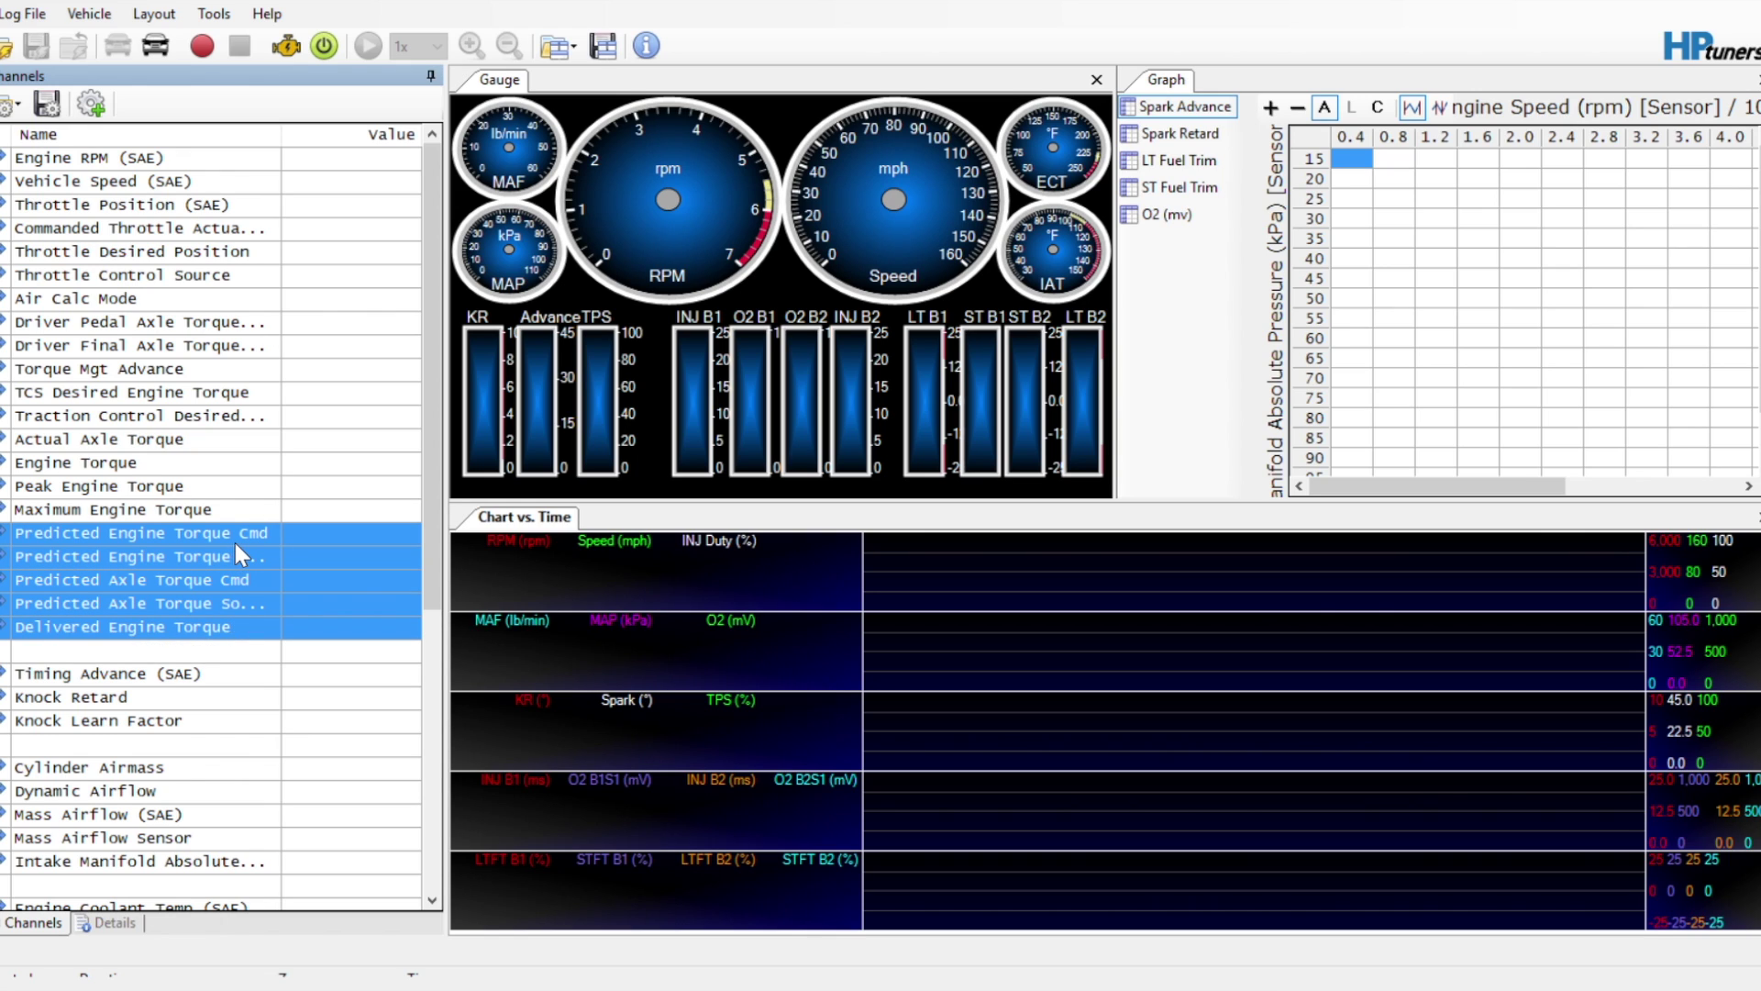
left_click(195, 558)
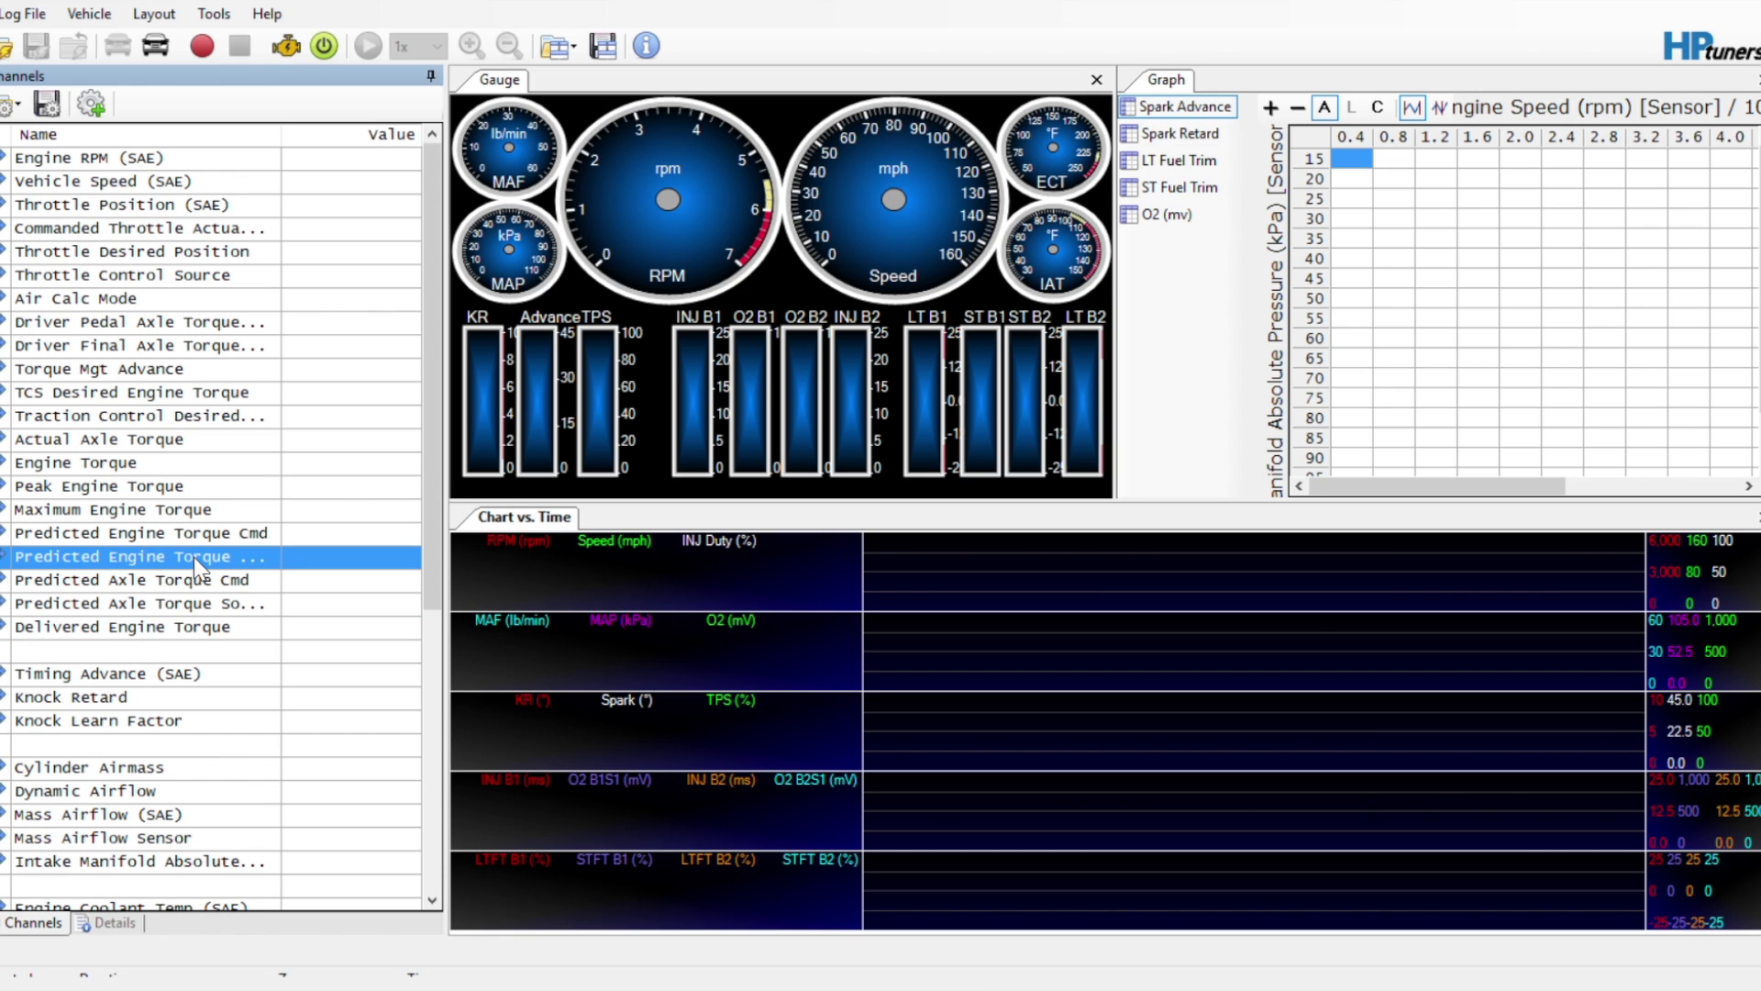
key("Down")
key("Down")
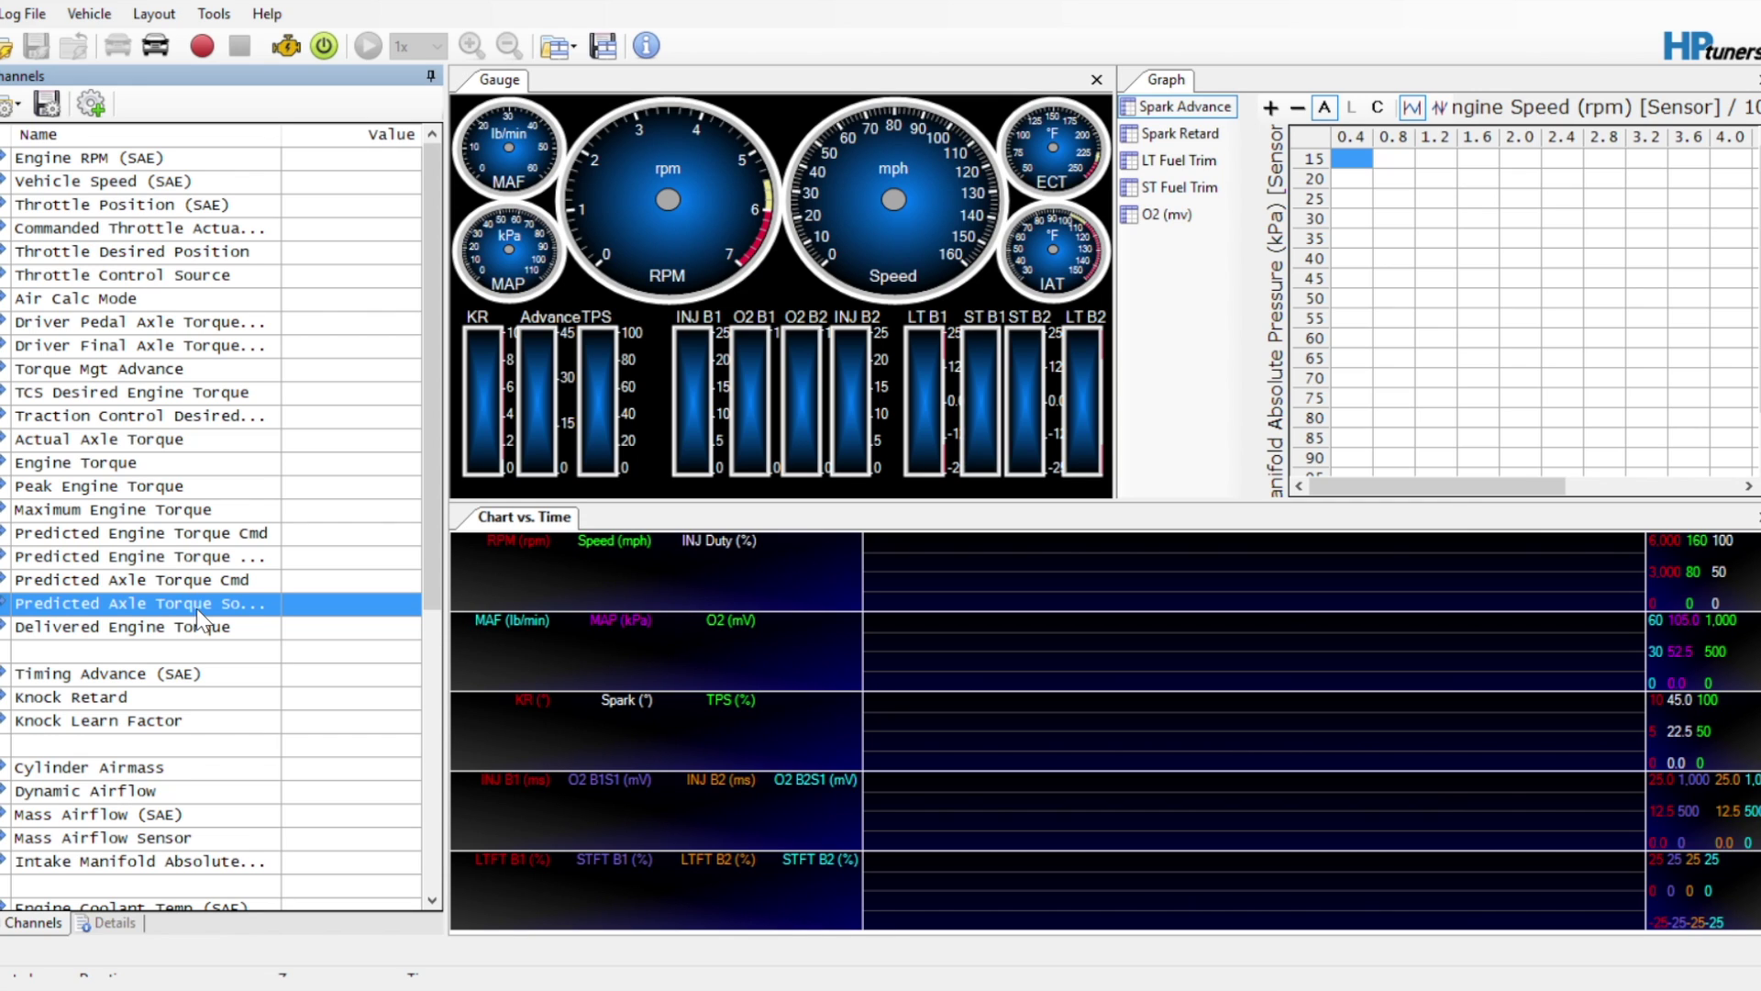
left_click(201, 633)
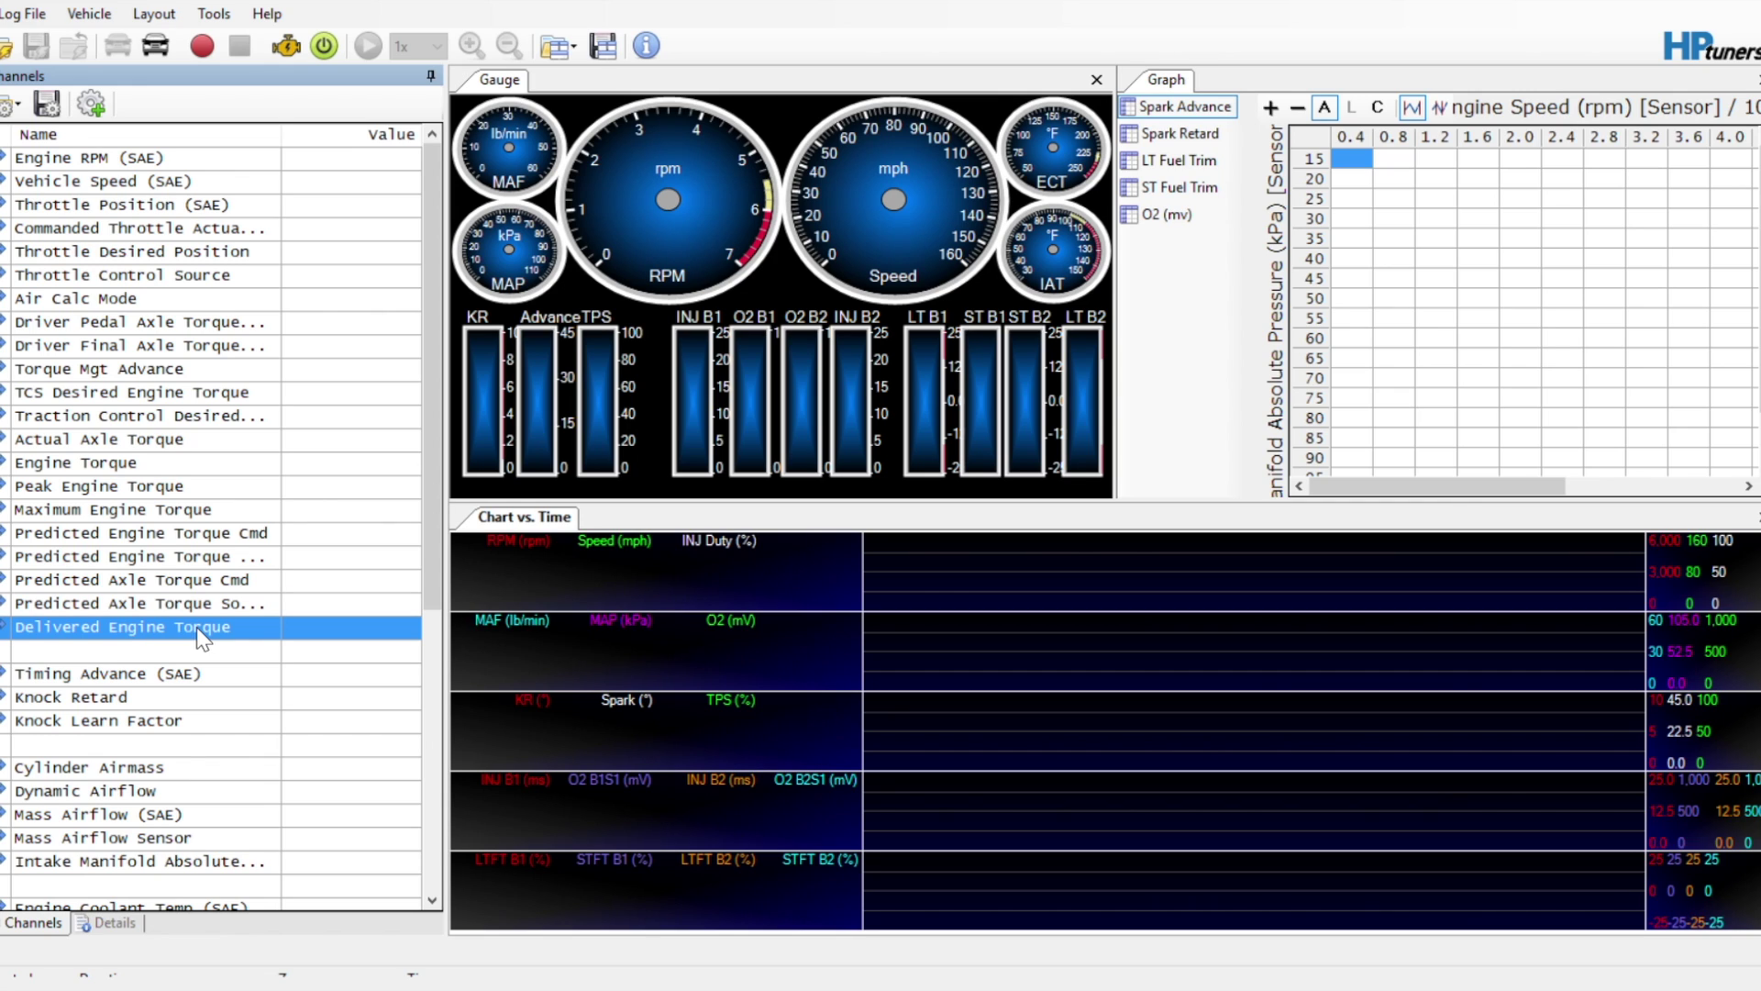
Step: Review the Timing Advance (SAE), Knock Retard and Knock Learn Factor channels
left_click(194, 681)
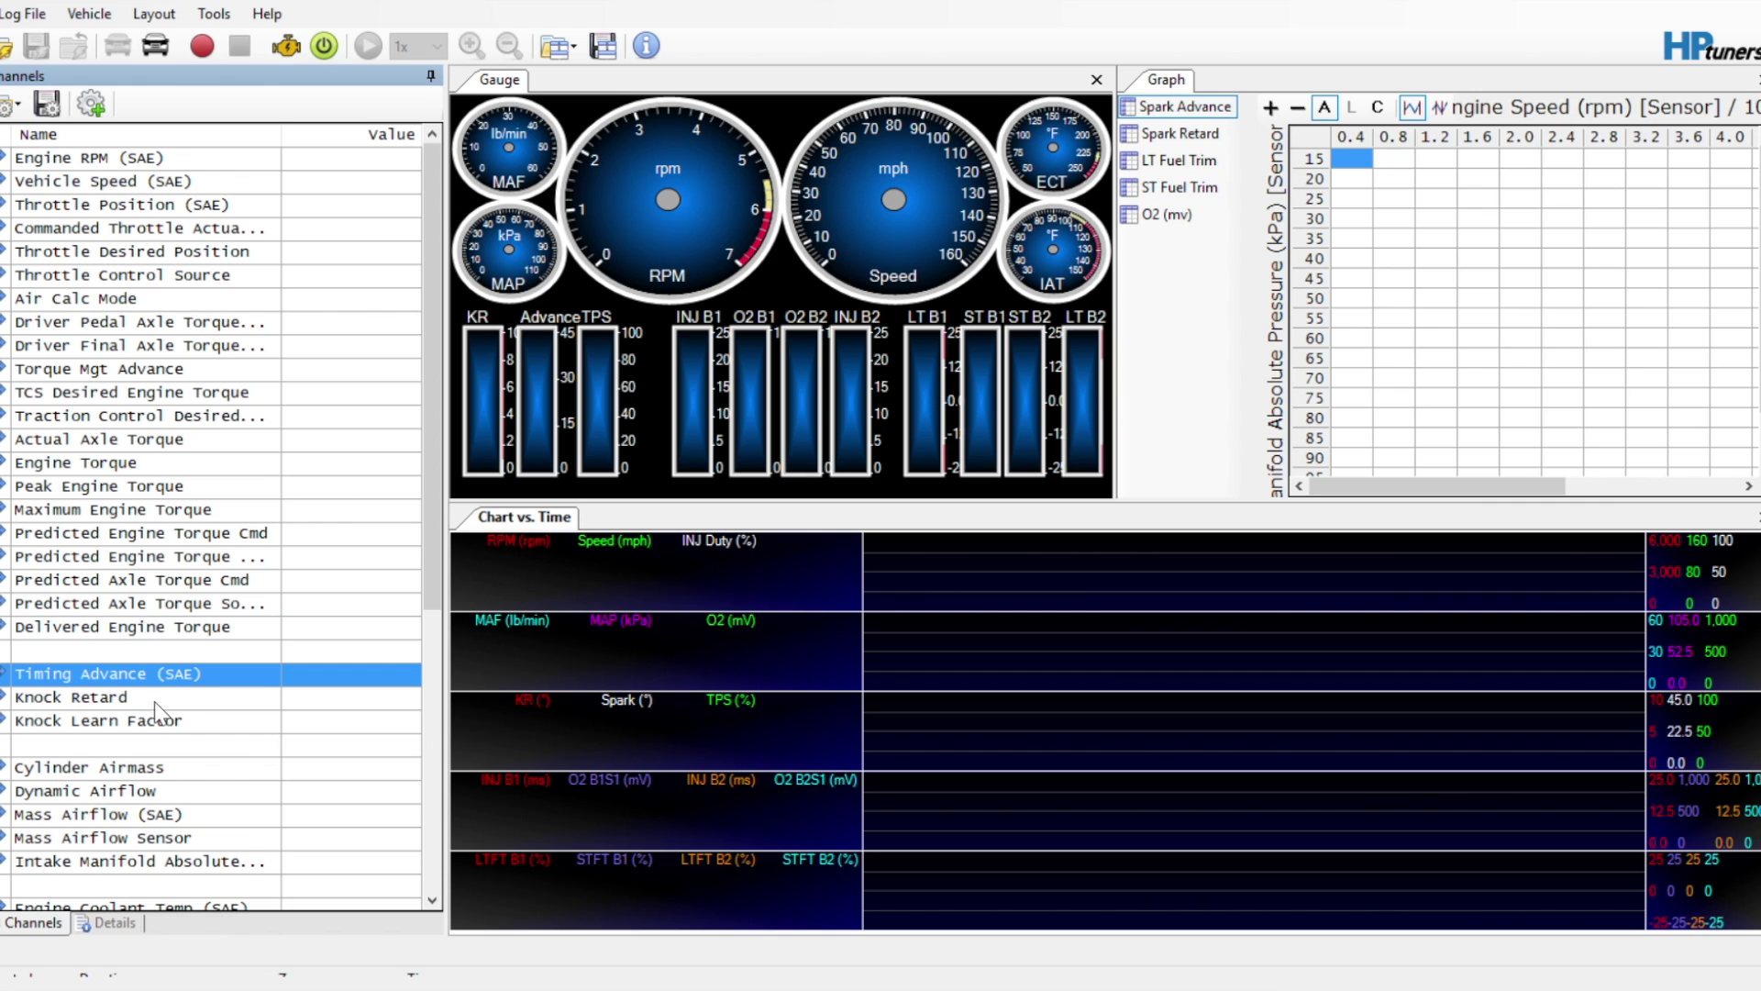
left_click(153, 701)
left_click(195, 724)
left_click(178, 680)
left_click(132, 702)
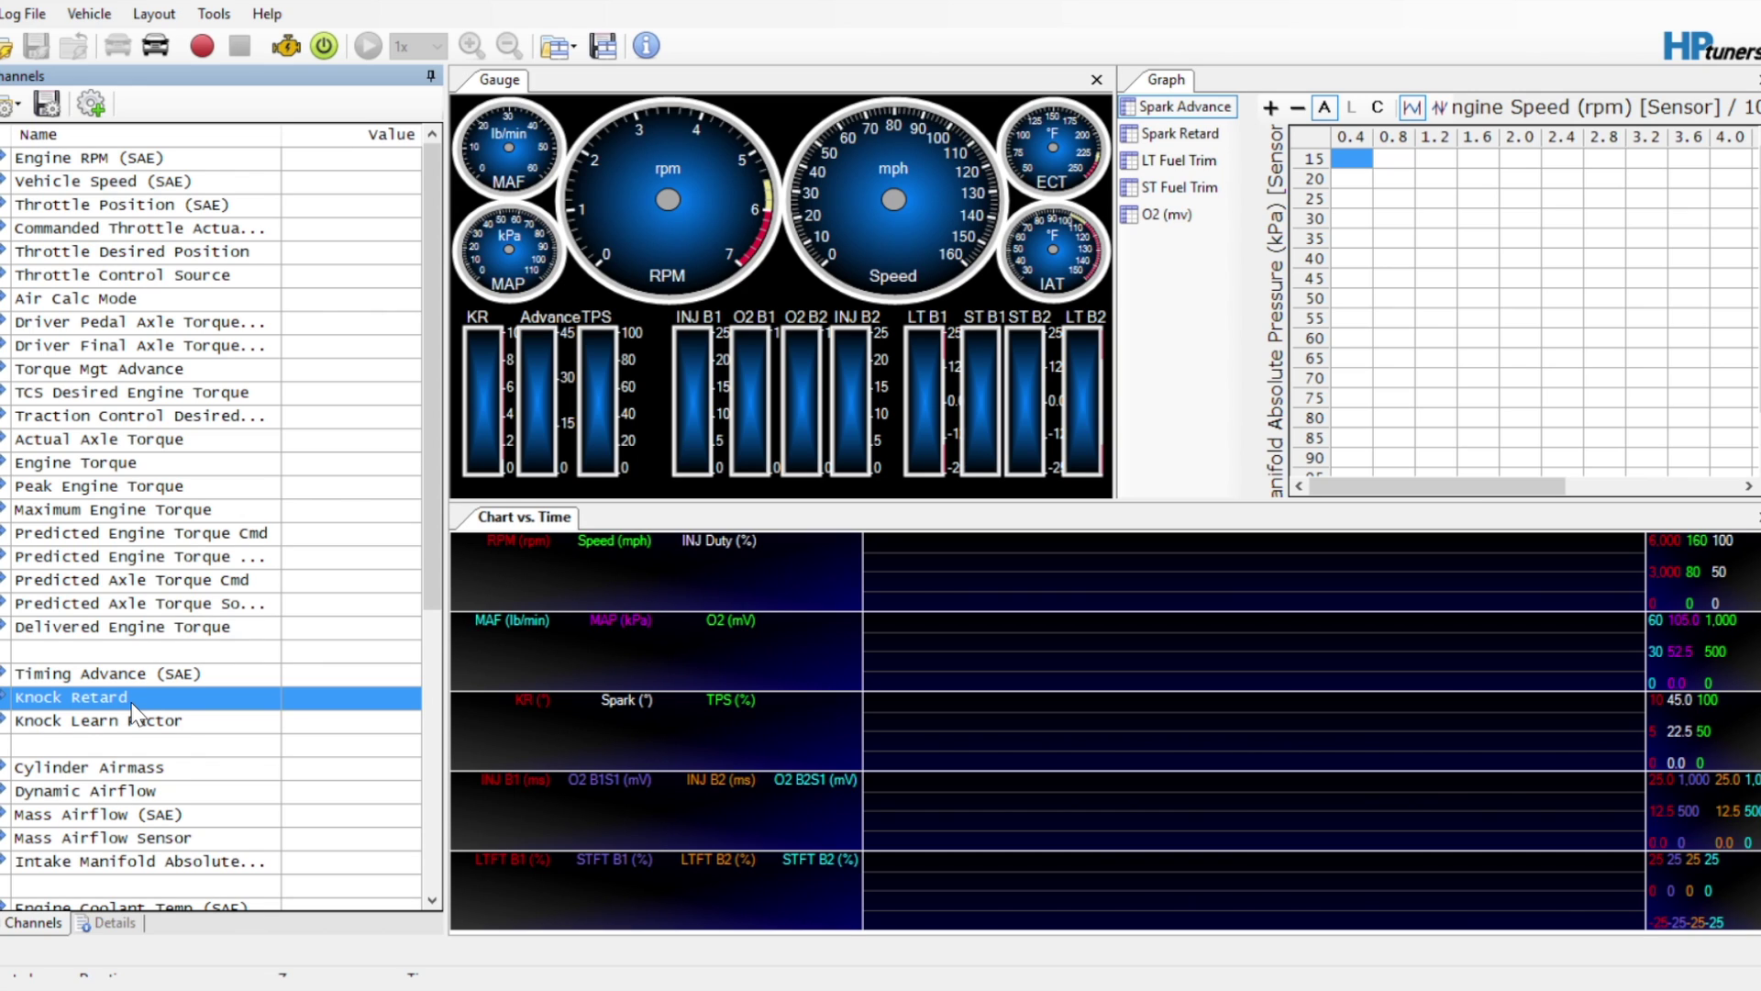
Step: Compare the airflow channels: Cylinder Airmass, Dynamic Airflow, both Mass Airflow channels and manifold pressure
scroll(137, 714, "down", 1)
scroll(135, 713, "down", 7)
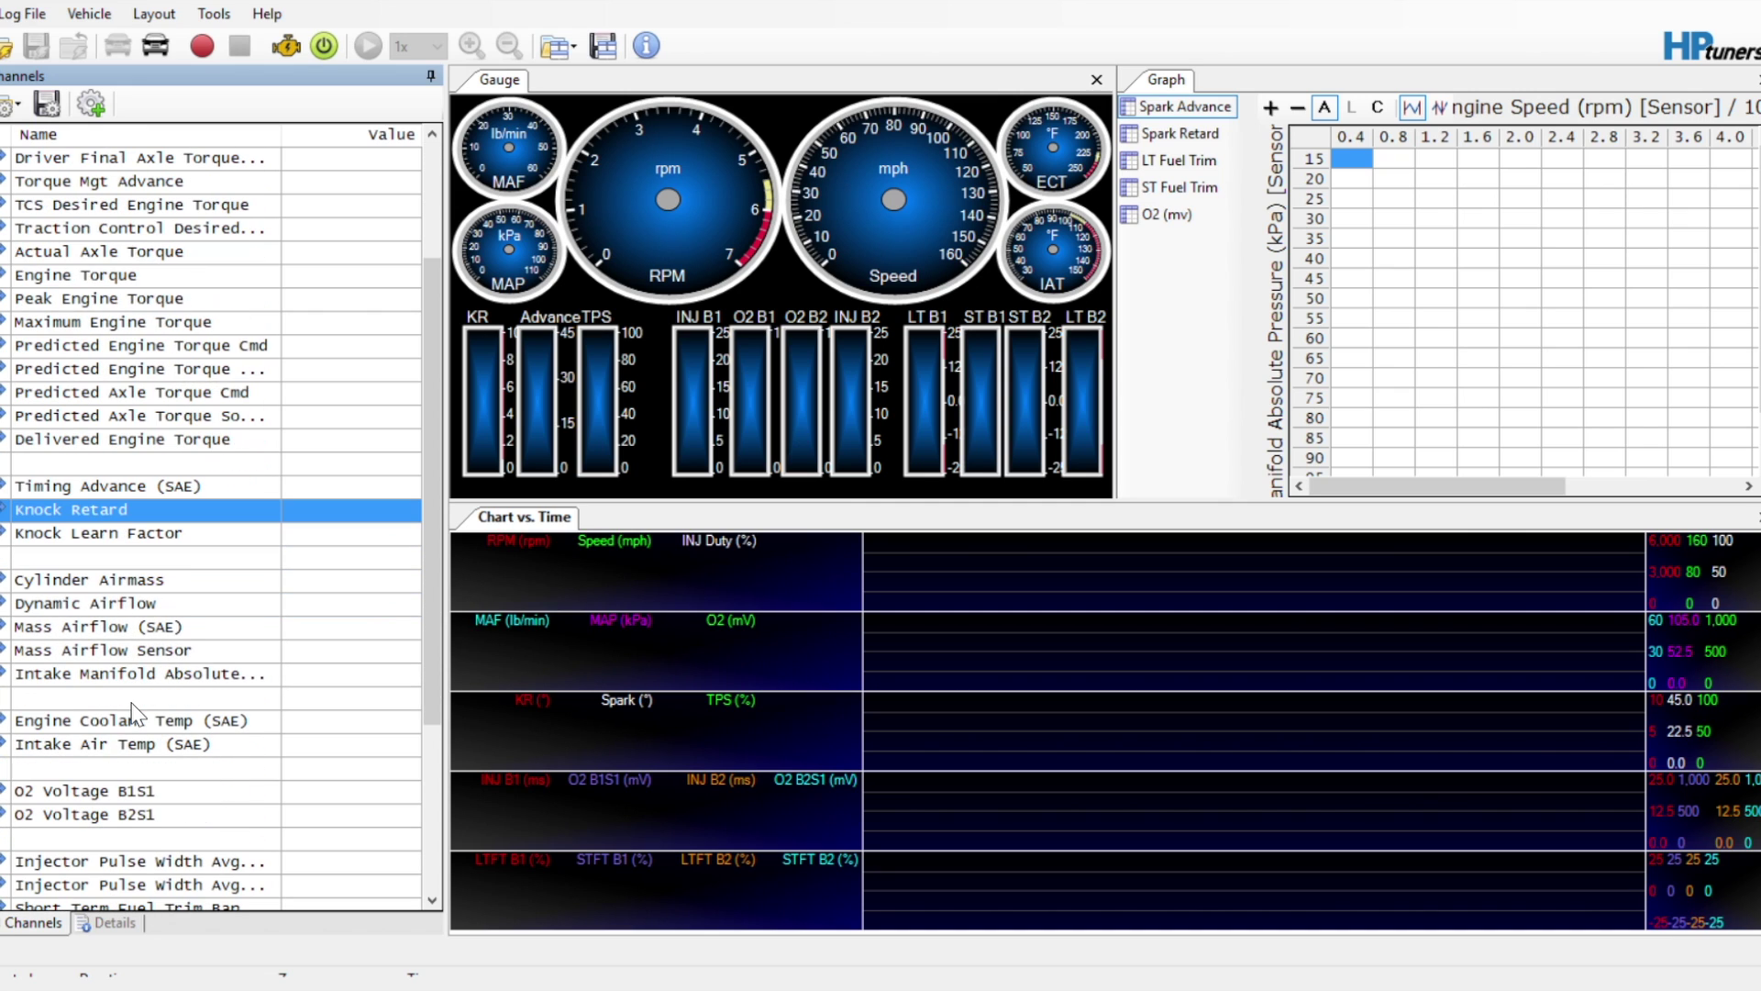
left_click(157, 584)
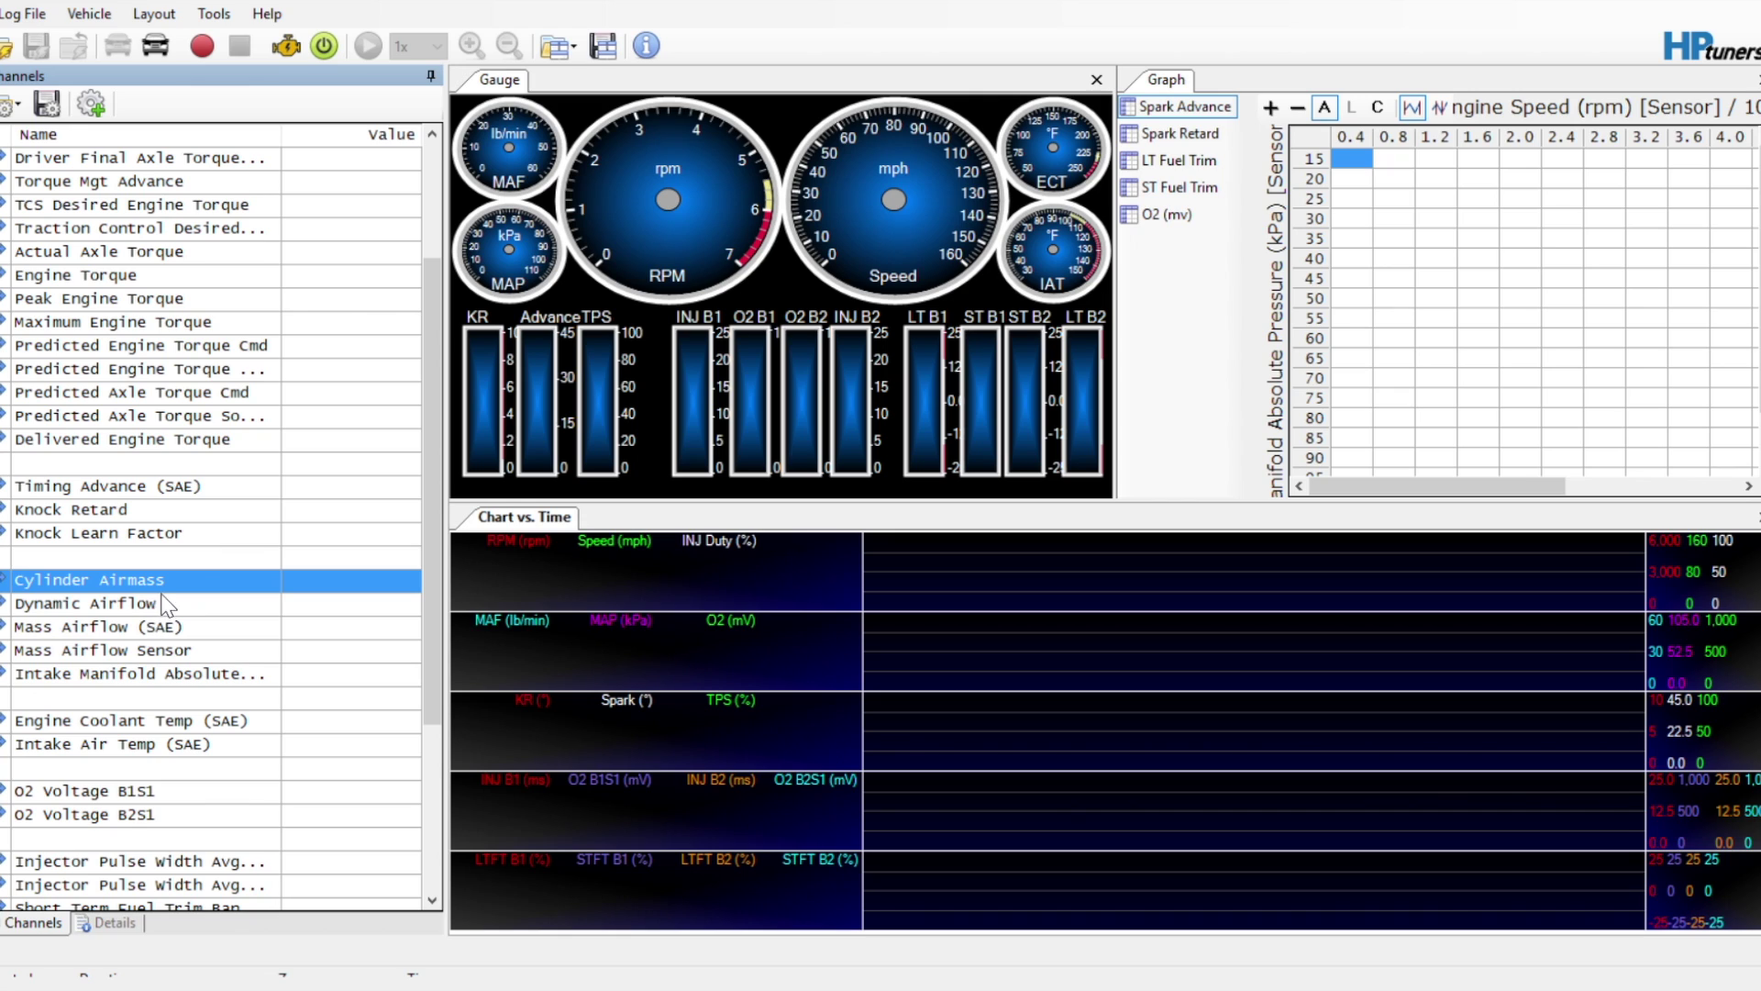
left_click(164, 604)
left_click(105, 633)
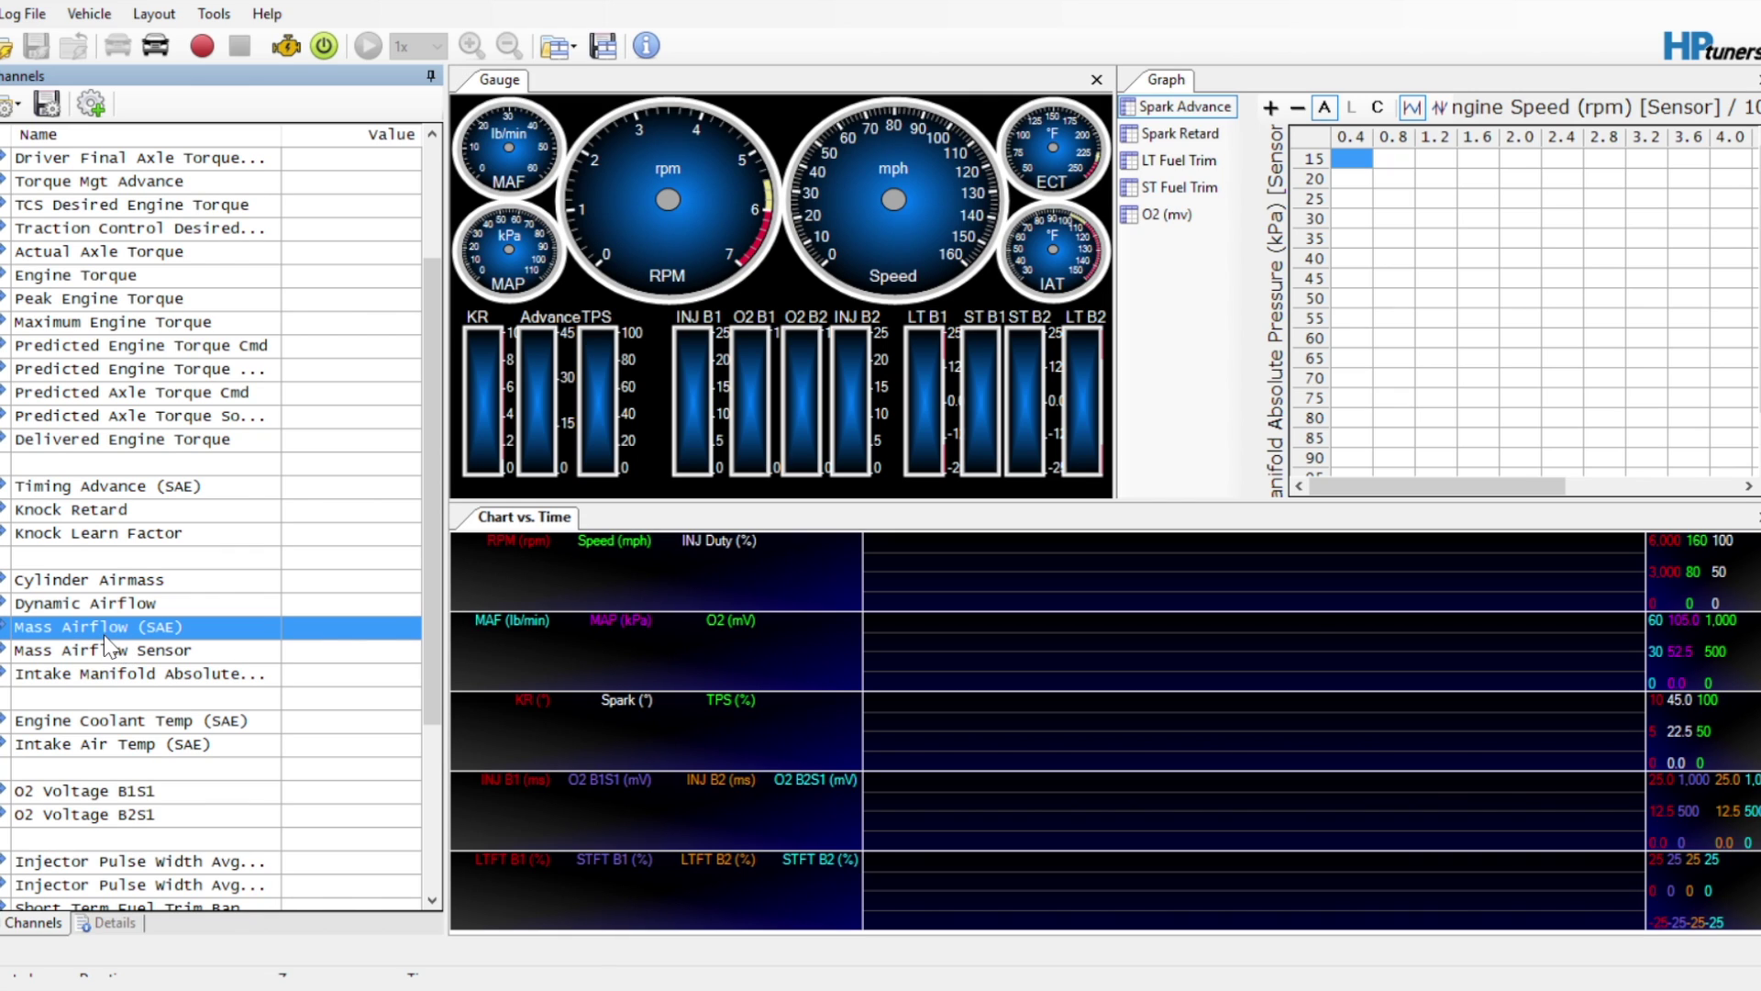
left_click(164, 653)
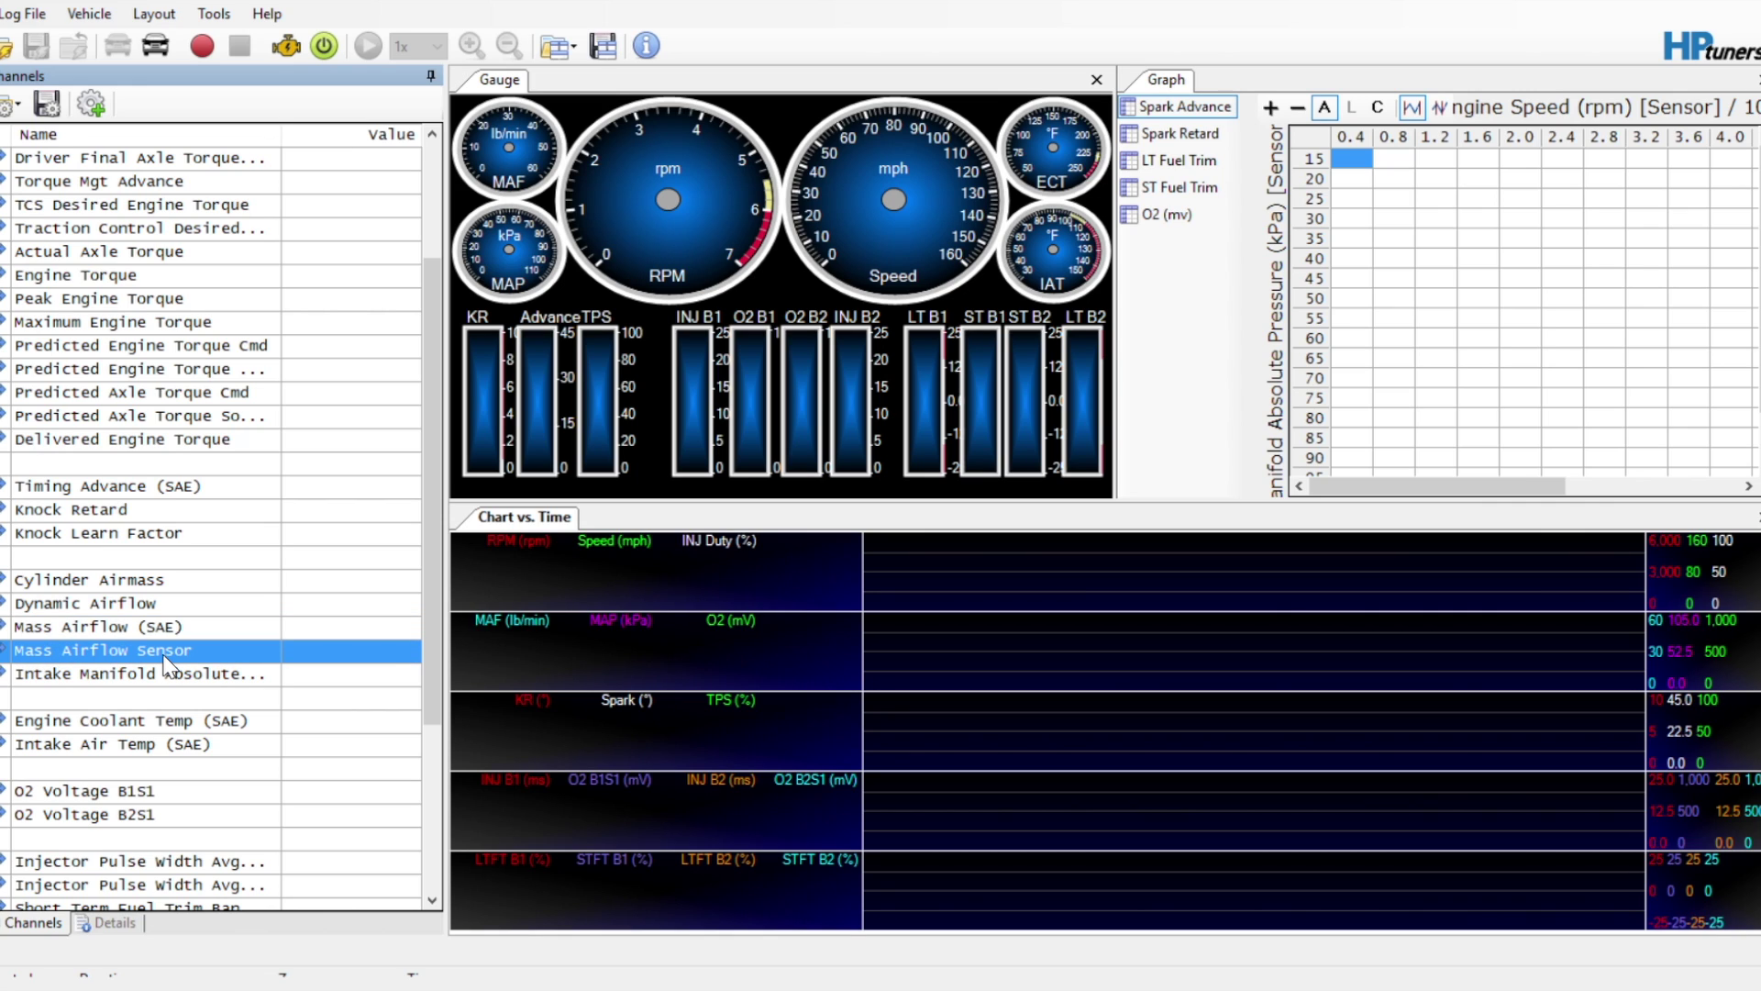
left_click(196, 676)
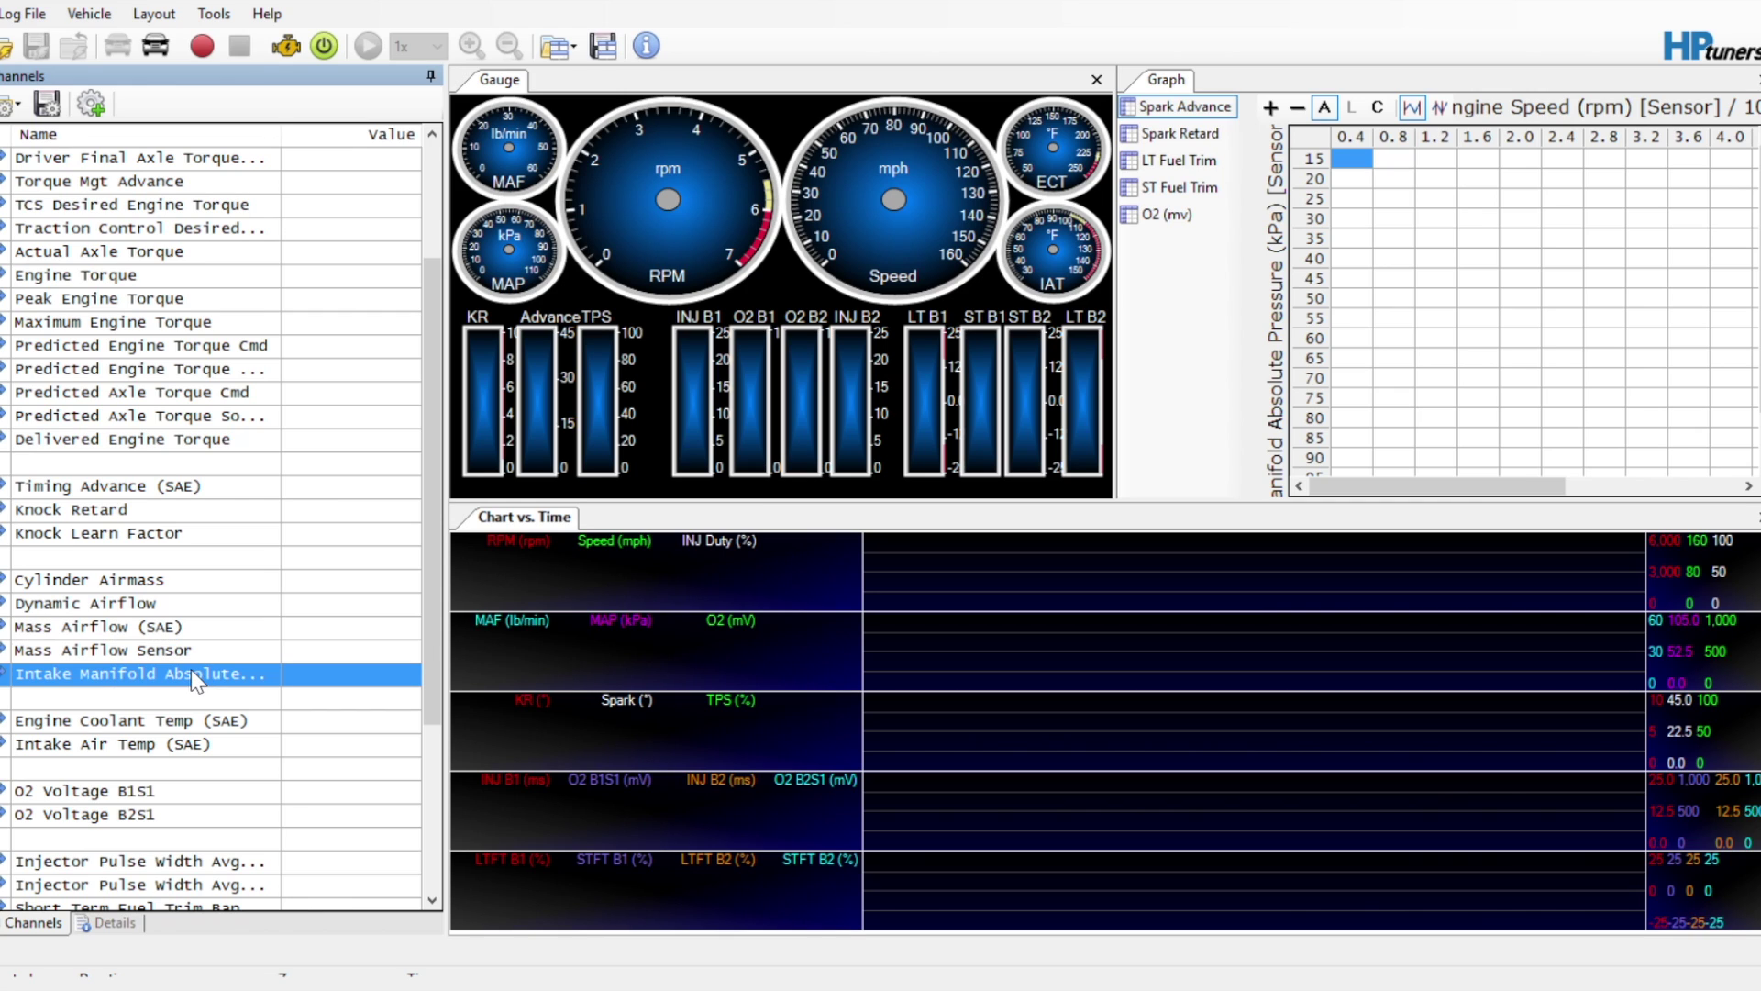
left_click(180, 631)
left_click(179, 651, "shift")
left_click(174, 683)
Step: Select the Intake Air Temp (SAE) and Engine Coolant Temp (SAE) channels
left_click(137, 750)
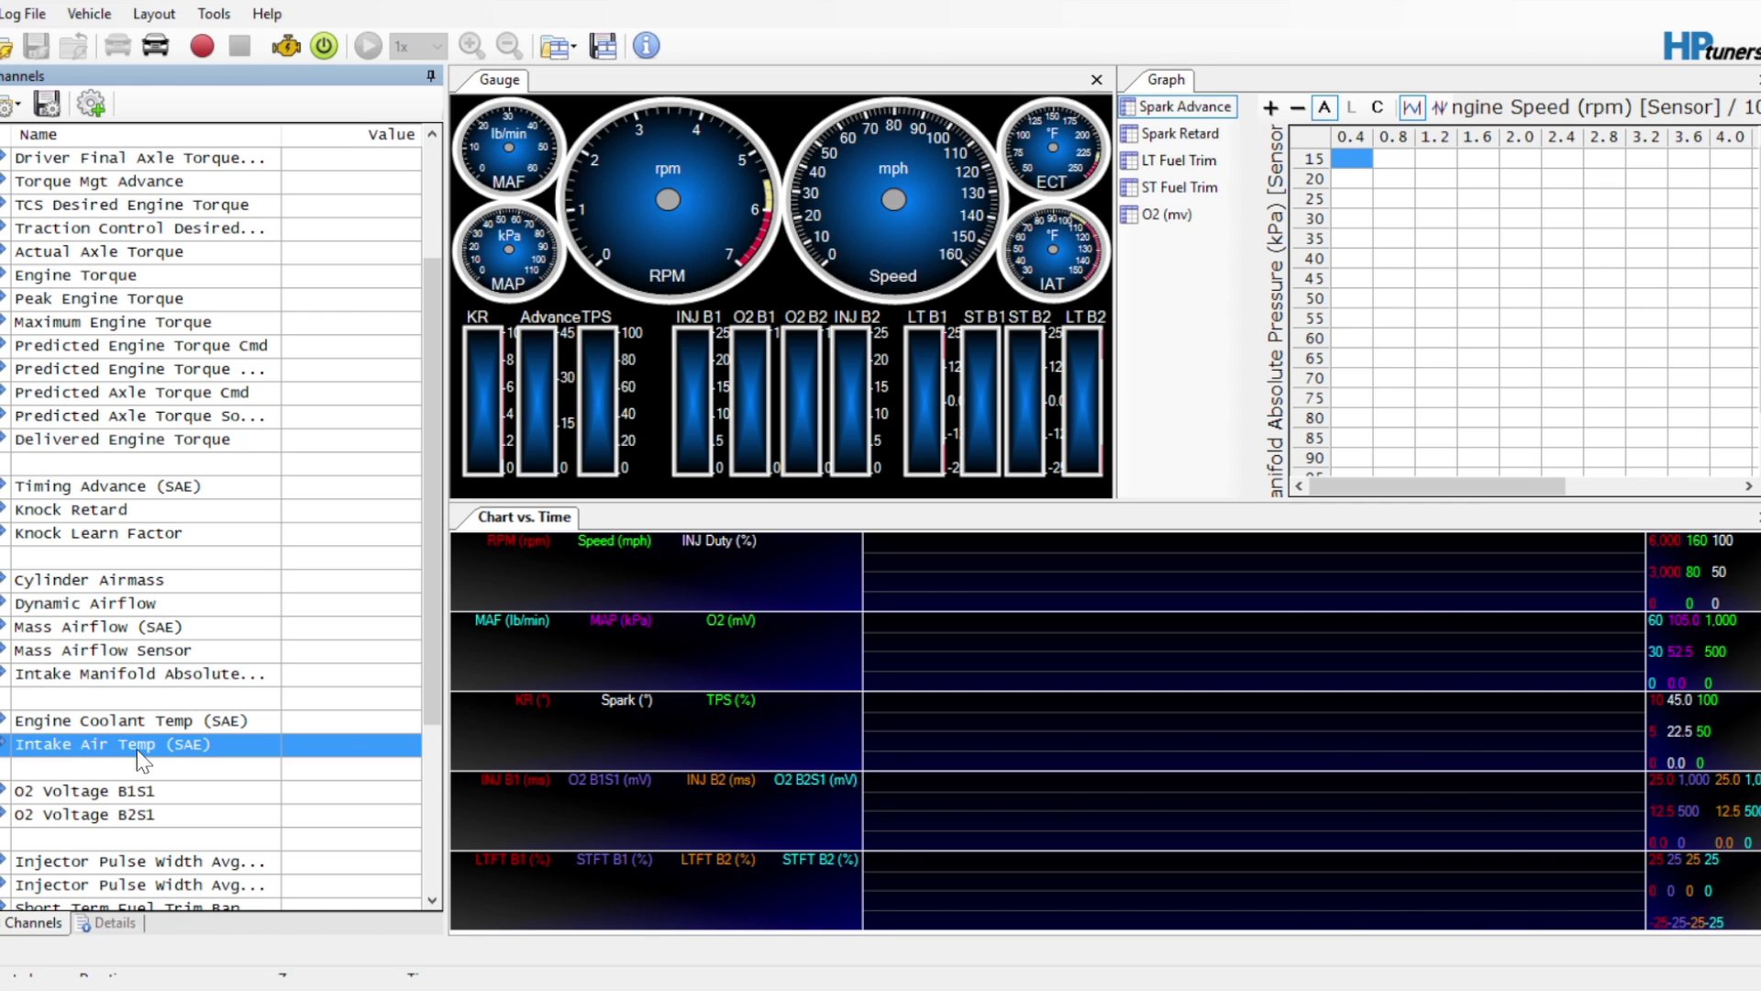
mouse_move(137, 760)
left_mouse_down()
mouse_move(135, 697)
mouse_move(140, 734)
left_mouse_up()
left_click(145, 723)
left_click(147, 746)
left_click(156, 729)
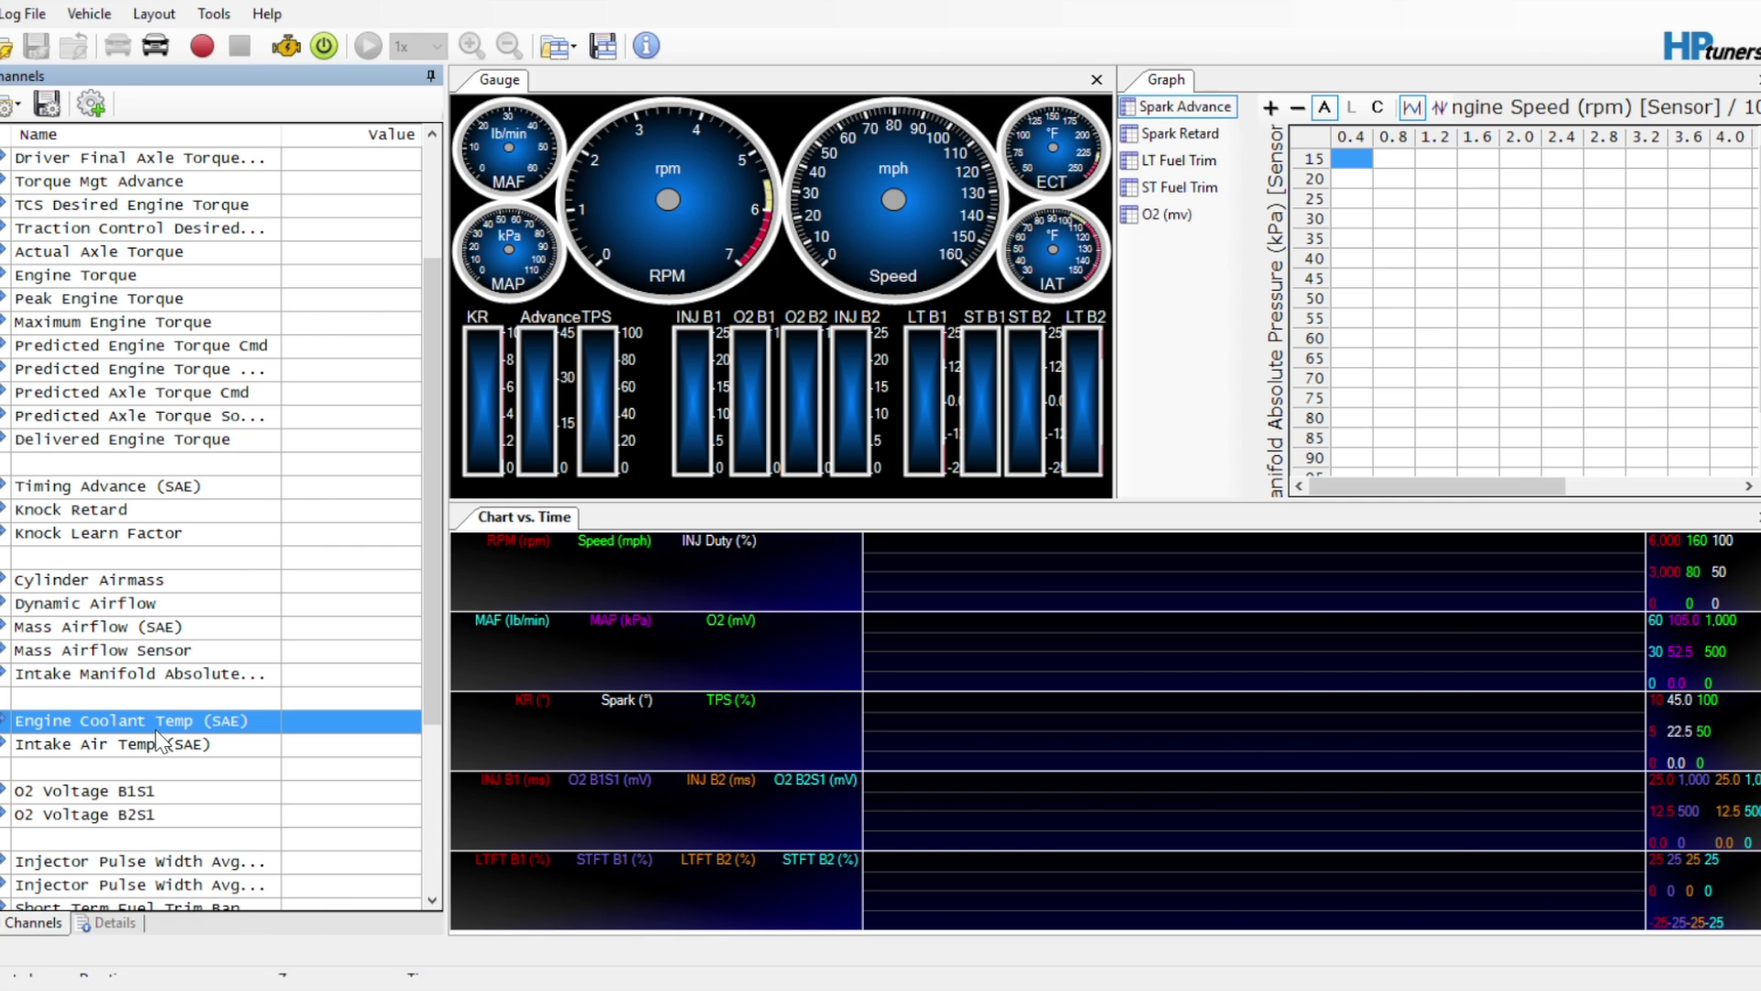
left_click_drag(439, 711, 432, 833)
Step: Review the O2 Voltage B1S1 and B2S1 channels and both injector pulse width channels
left_click(151, 610)
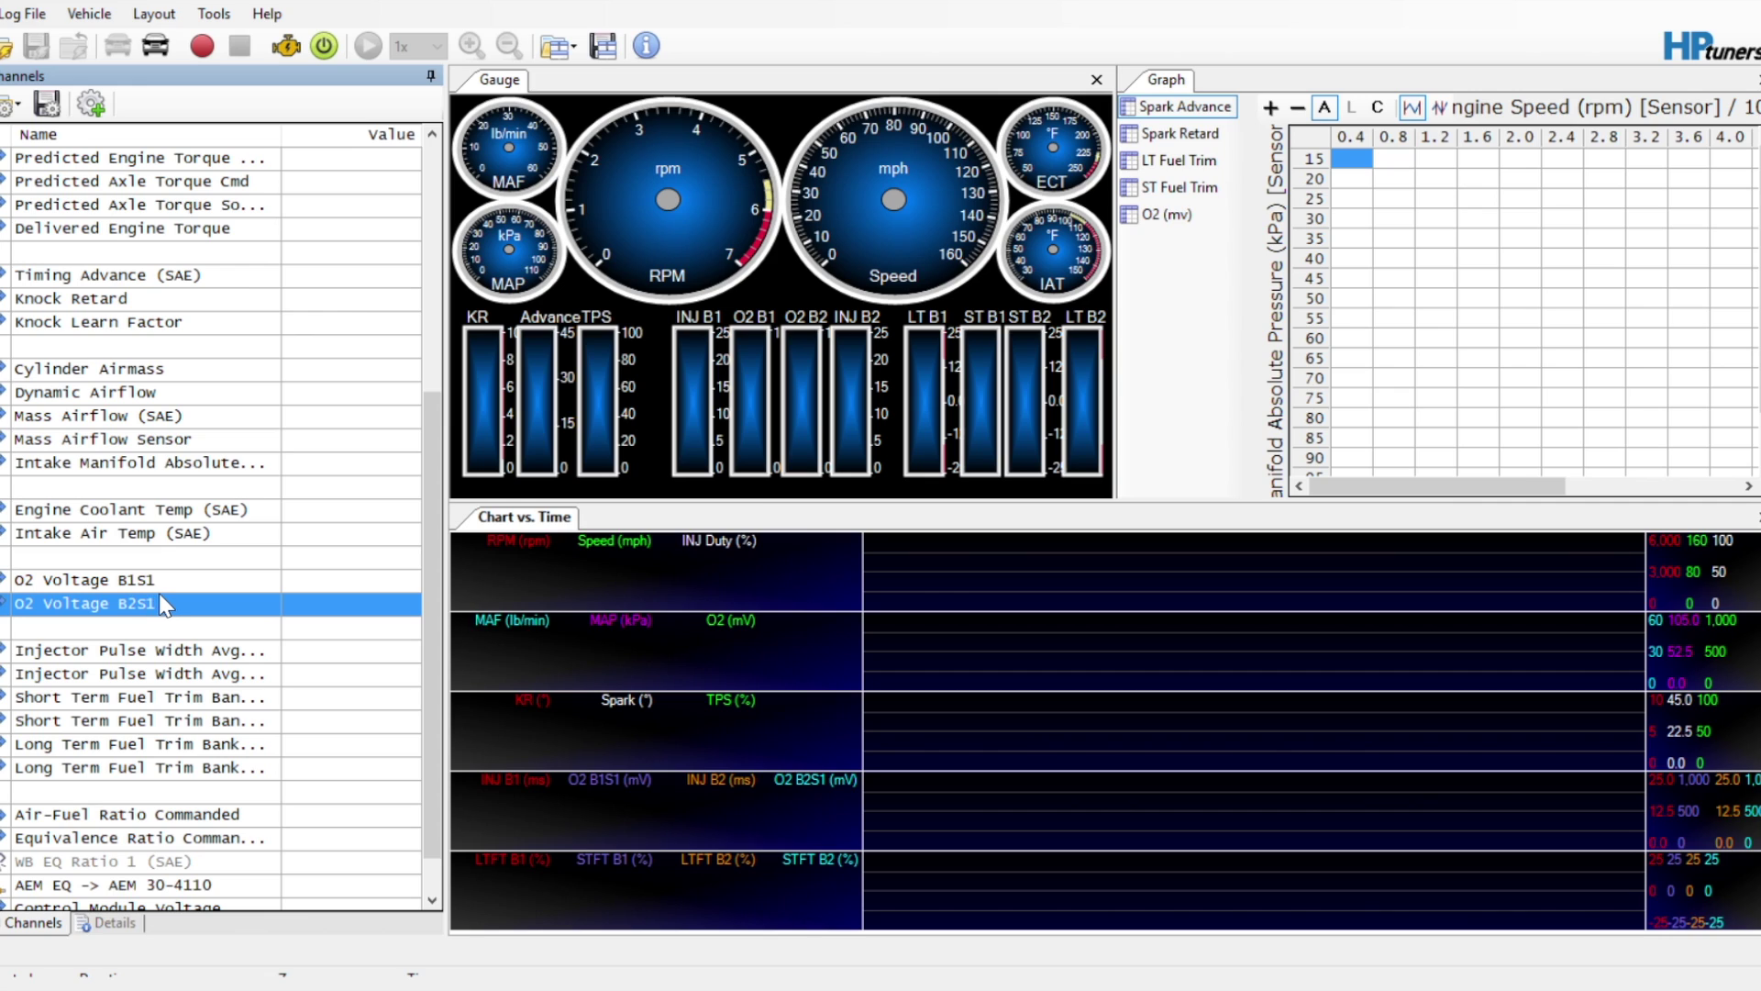
left_click(161, 587)
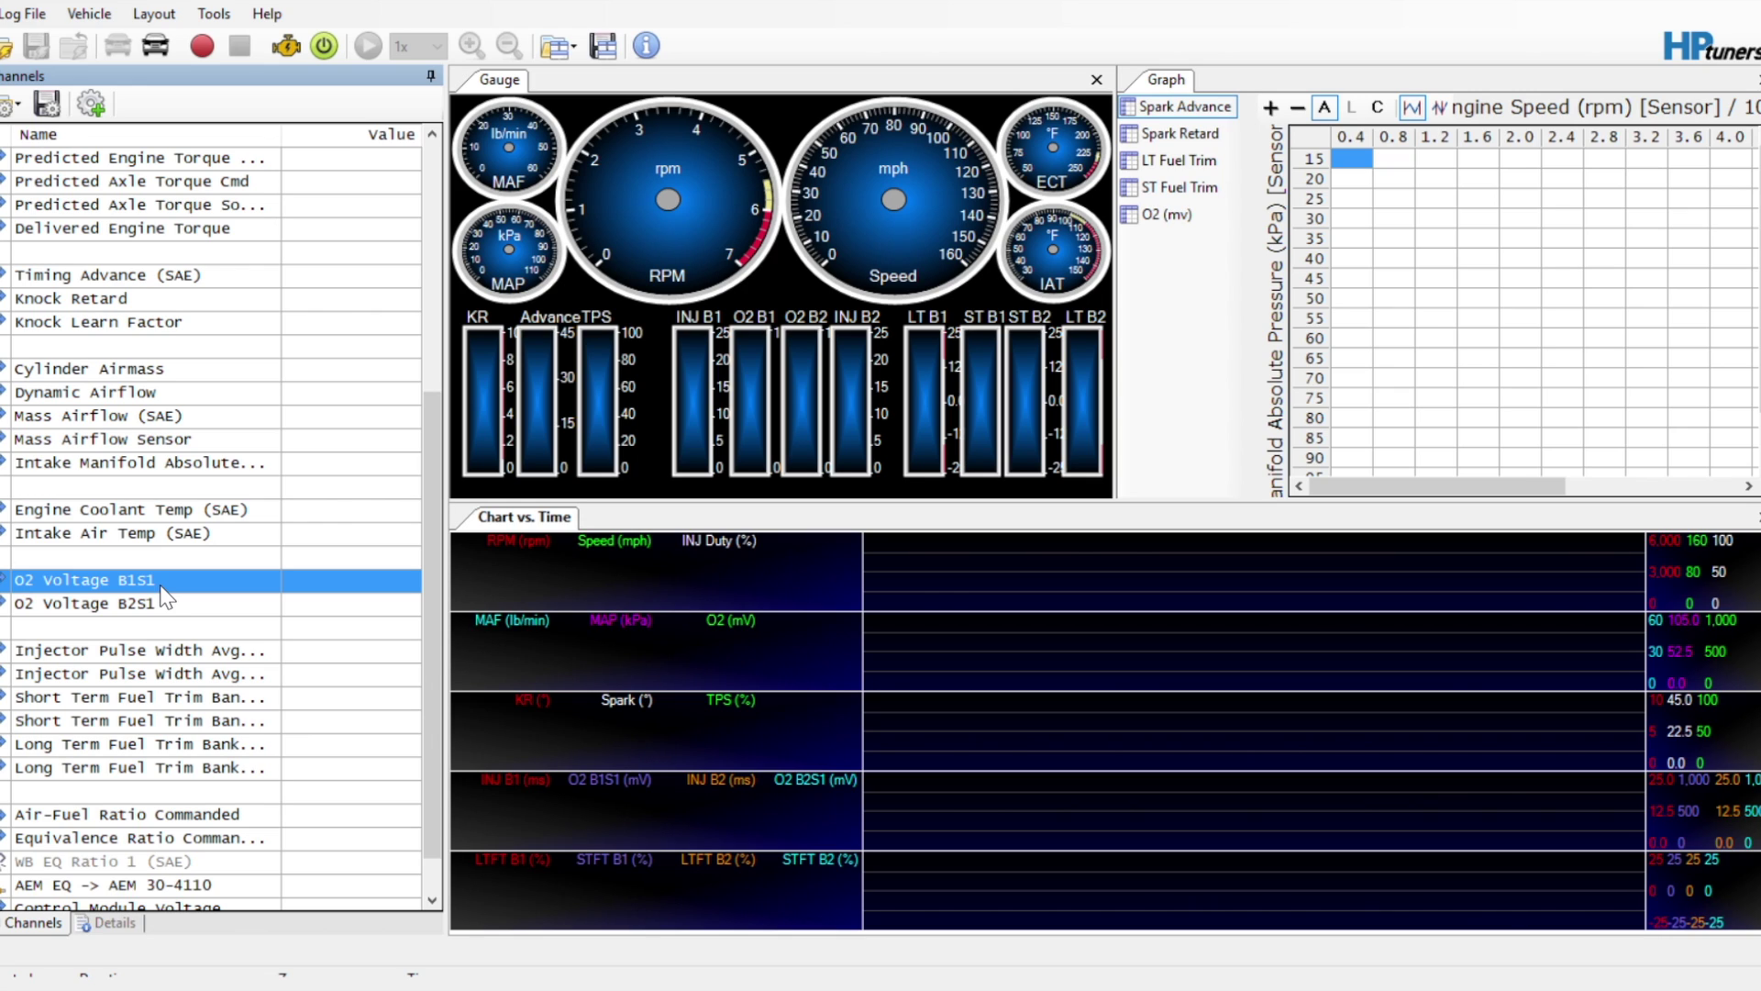
left_click(169, 611)
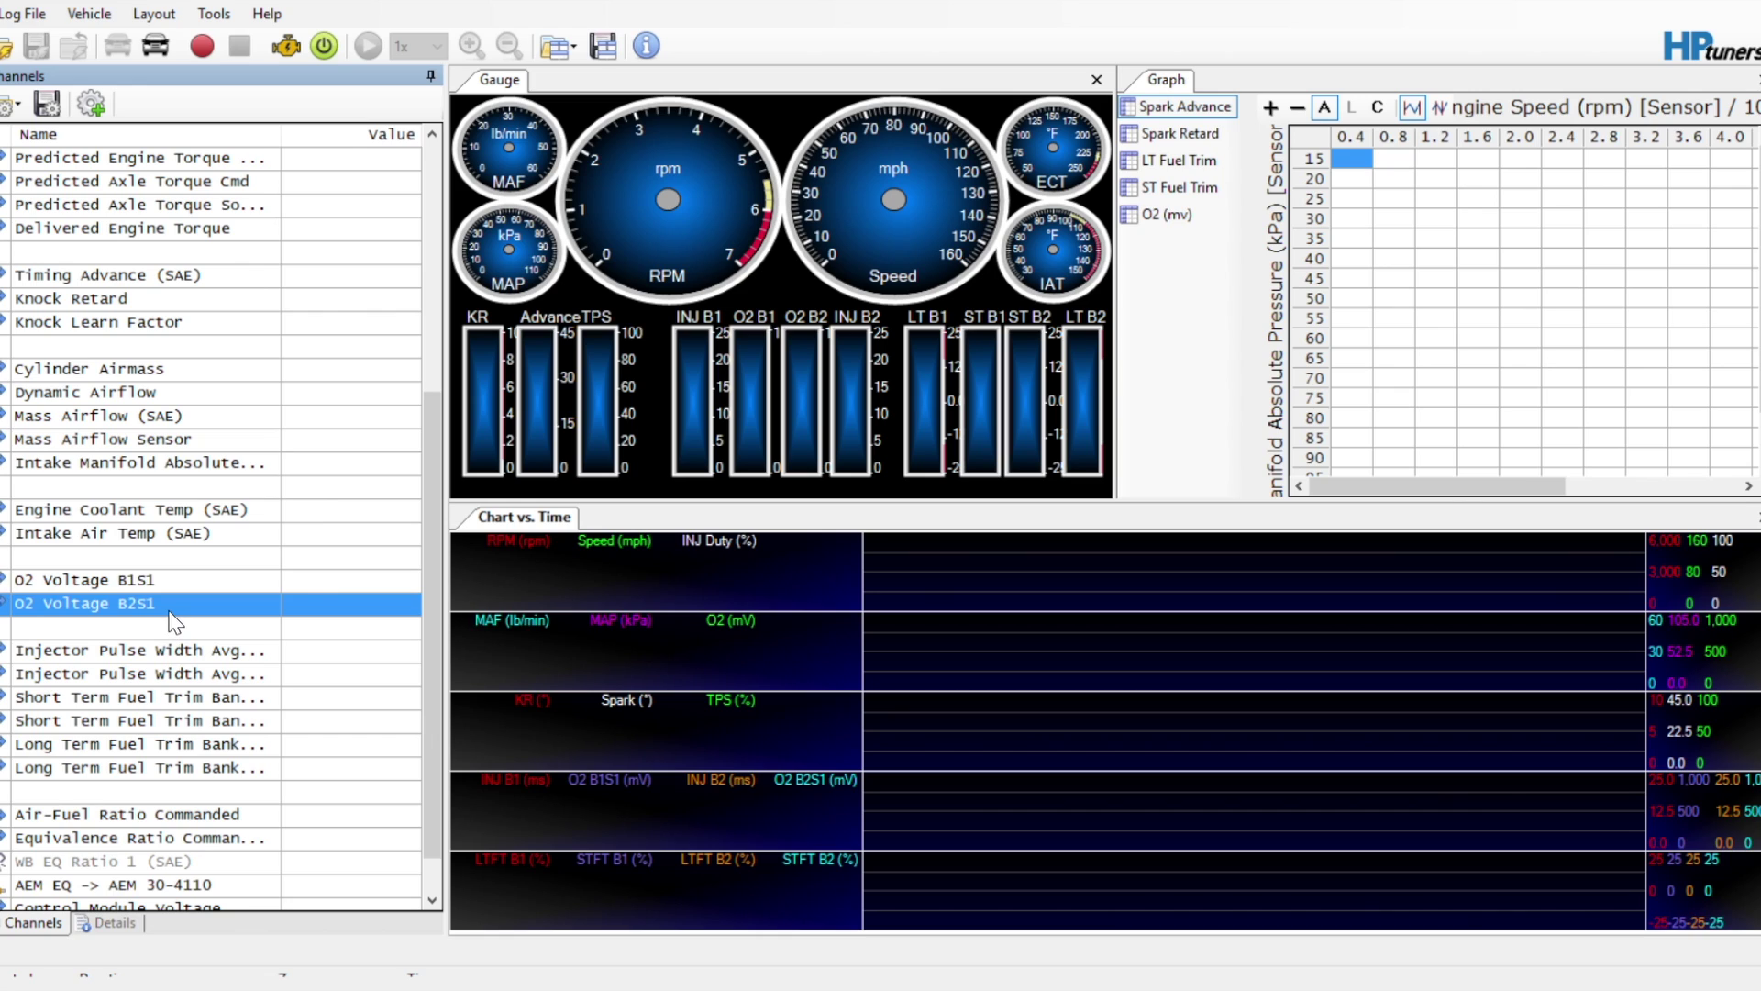
left_click(209, 660)
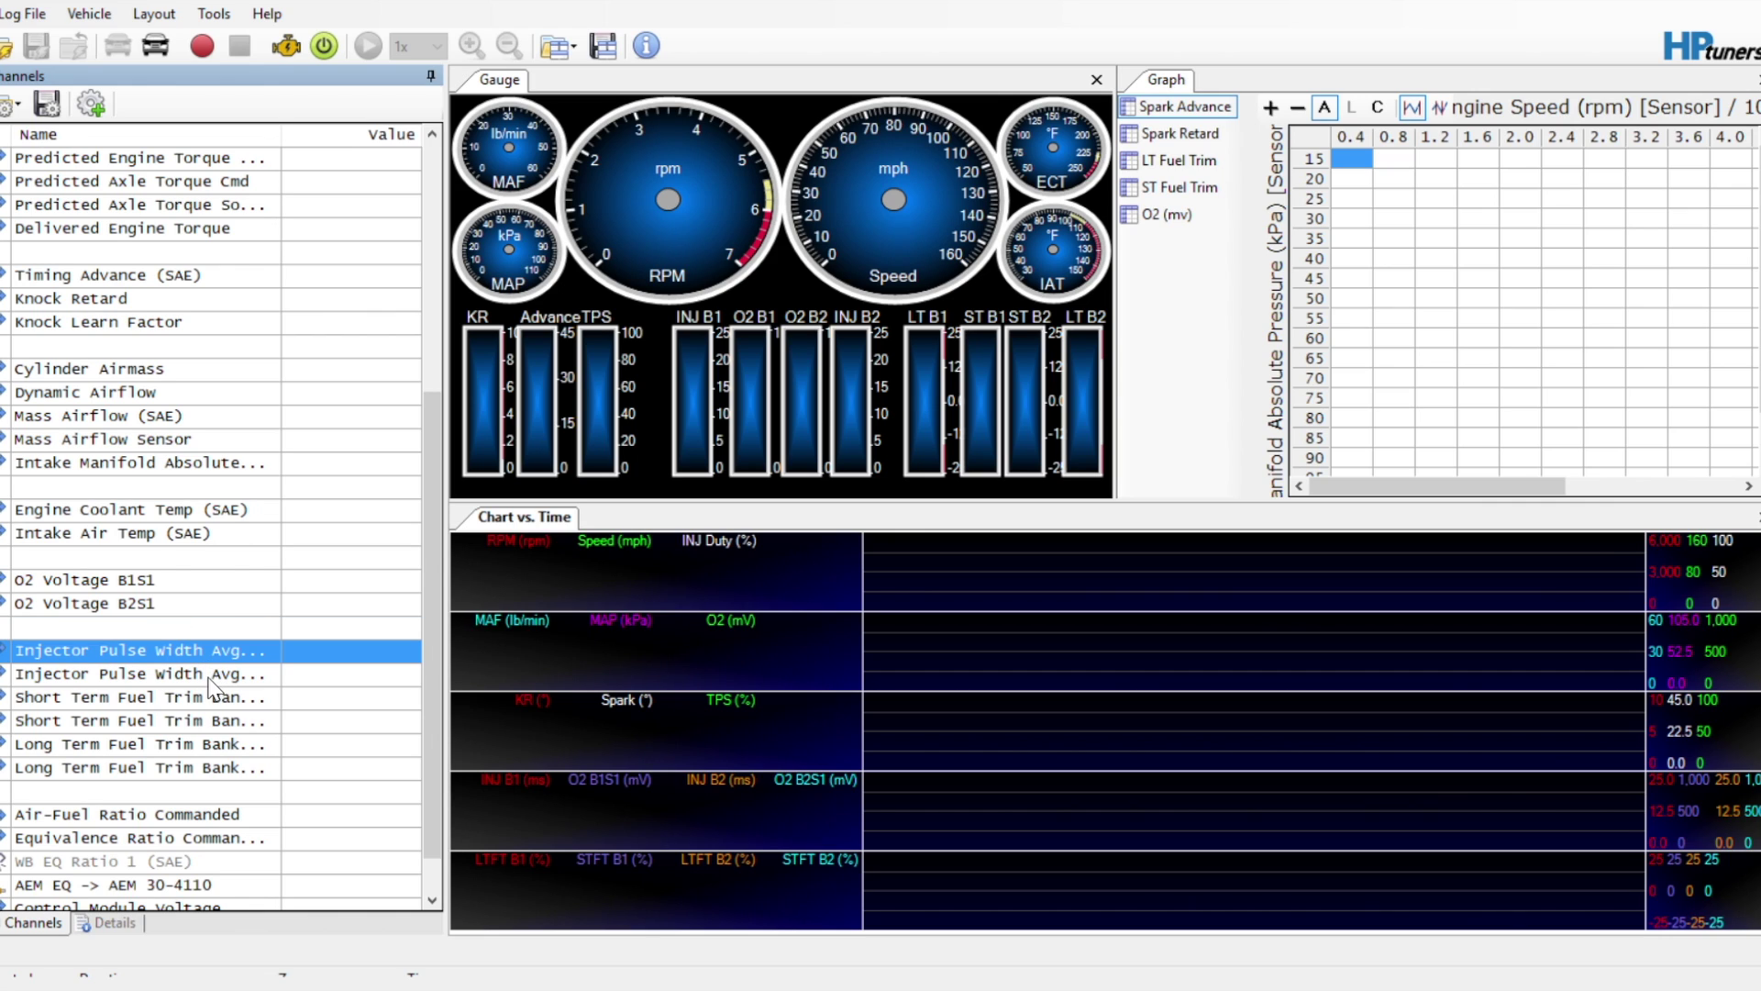
left_click(220, 676)
left_click(226, 656)
Step: Check the fuel trim, Air-Fuel Ratio Commanded and commanded equivalence ratio channels
left_click(231, 699)
left_click(196, 769)
scroll(196, 781, "down", 1)
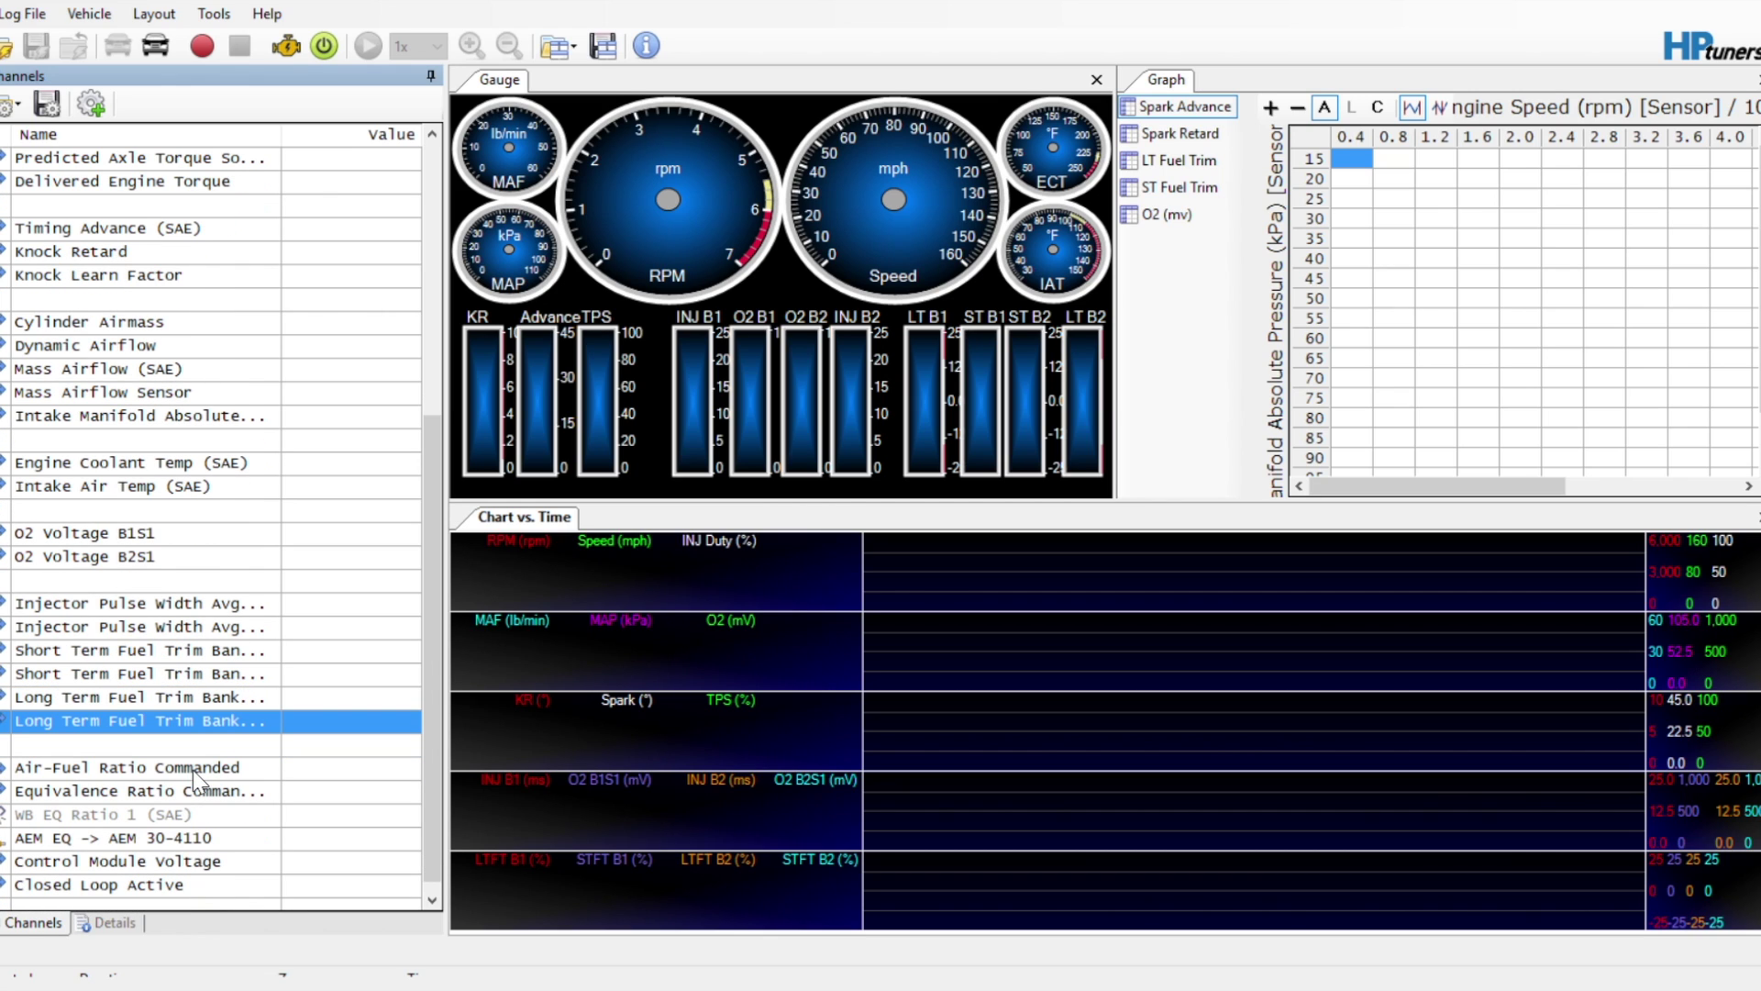
left_click(209, 771)
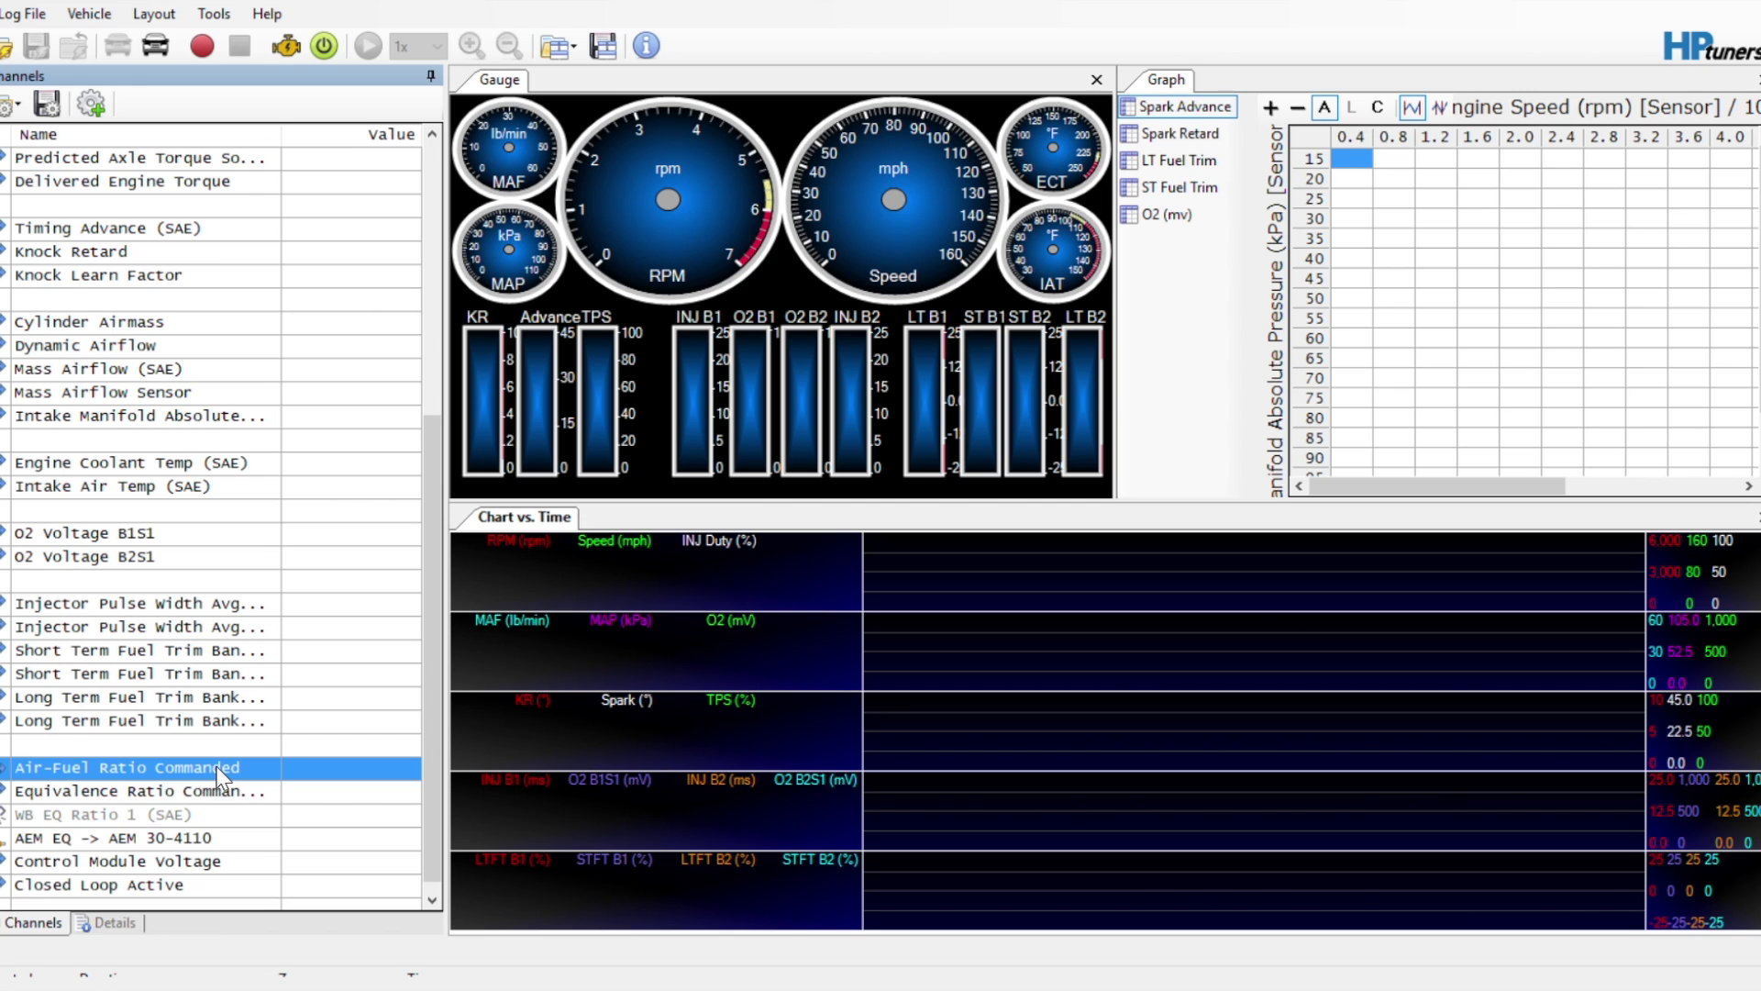
left_click(218, 799)
left_click(230, 769)
Step: Delete the WB EQ Ratio 1 (SAE) and Control Module Voltage channels from the list
left_click(188, 816)
key("Delete")
left_click(430, 897)
left_click(430, 897)
left_click(430, 897)
left_click(195, 837)
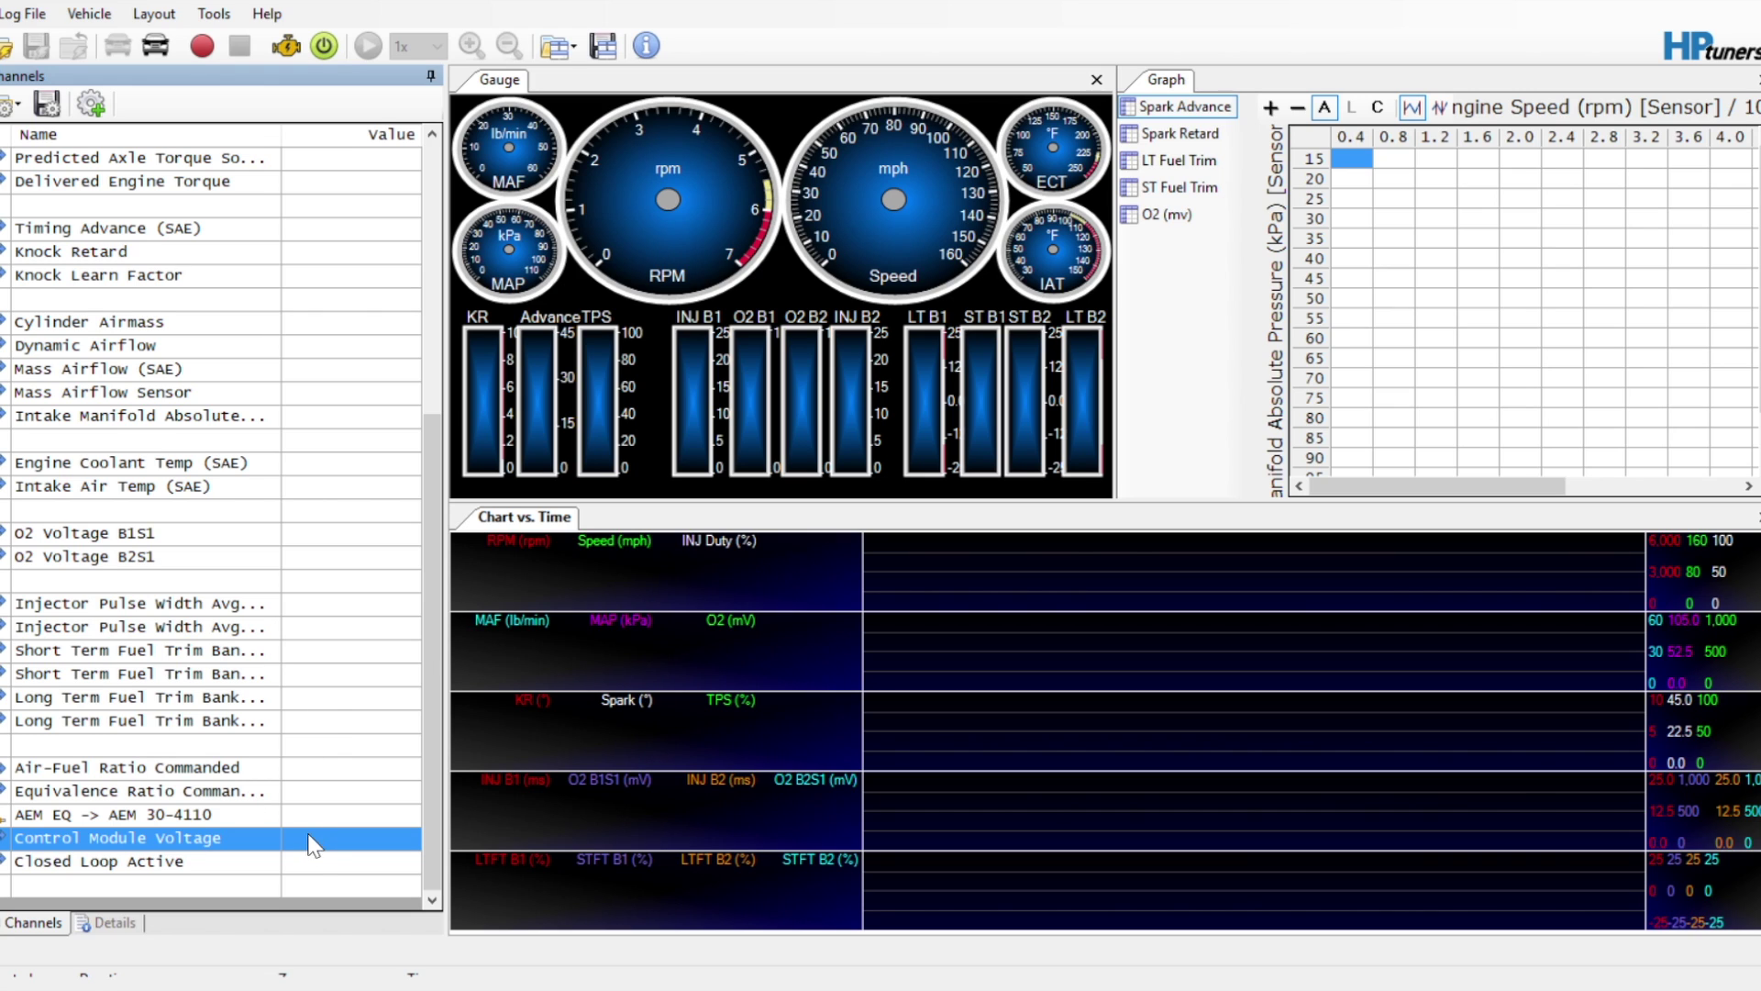
key("Delete")
Step: Start recording live vehicle data, with Closed Loop Active and the AEM wideband EQ channel selected
left_click(170, 862)
left_click(172, 888)
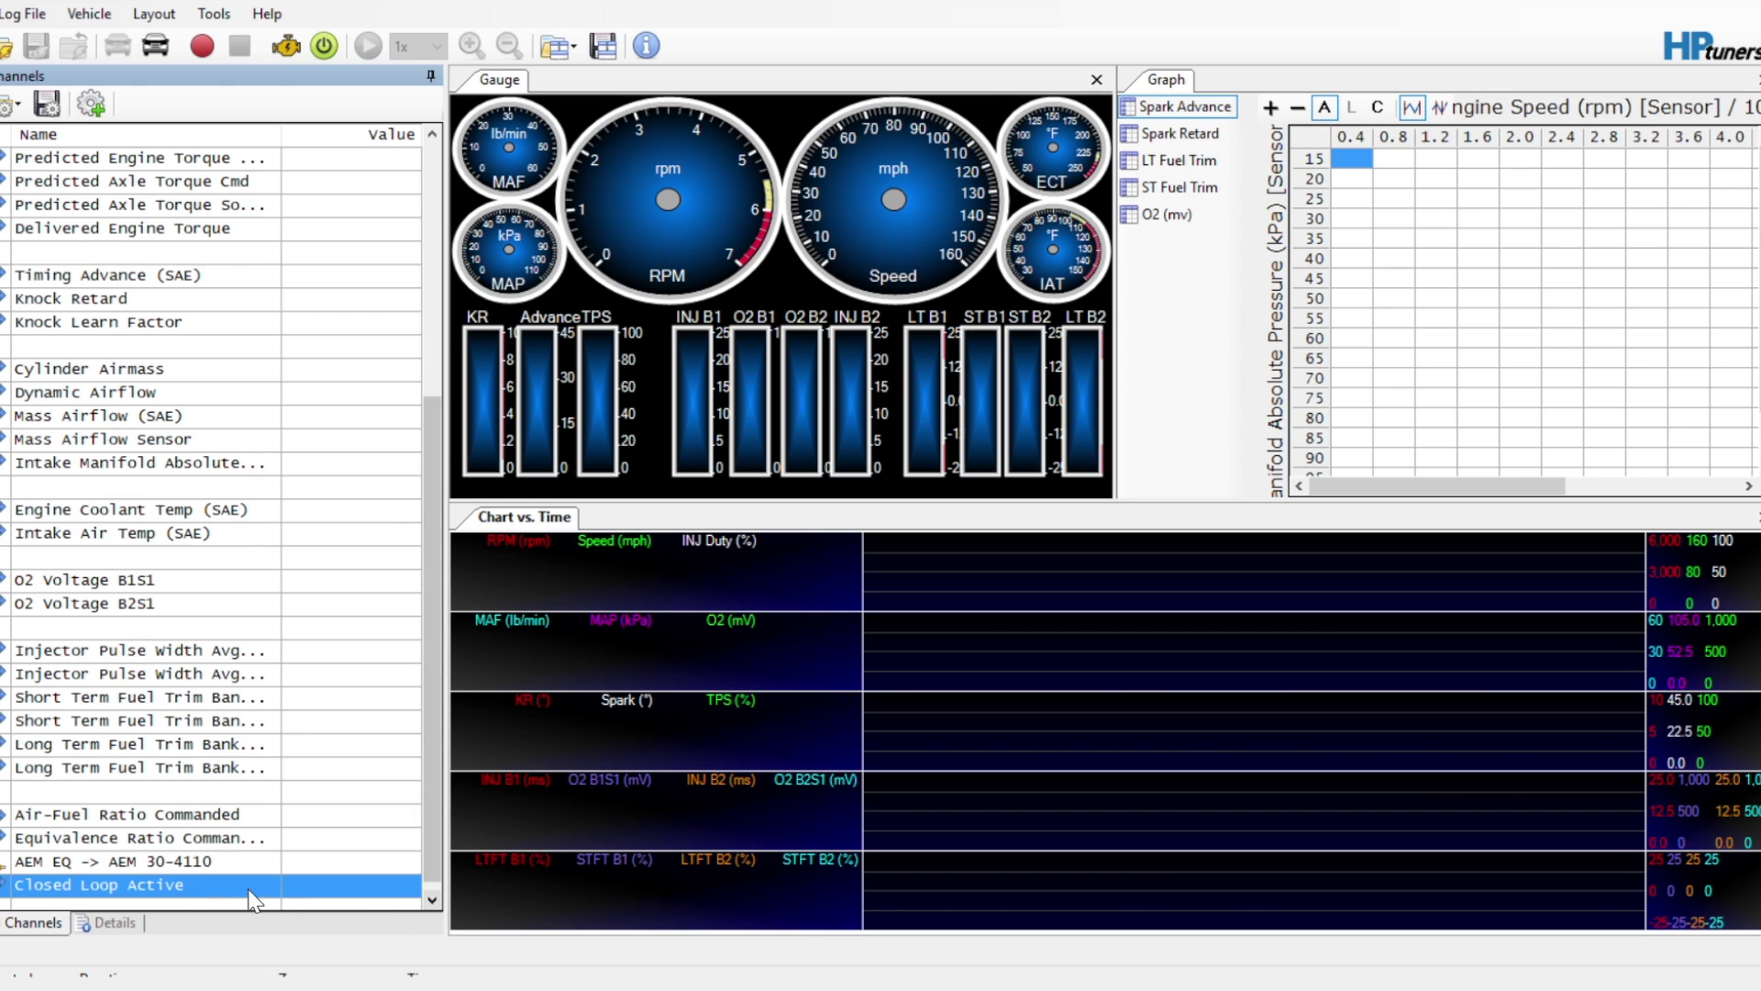
left_click(431, 900)
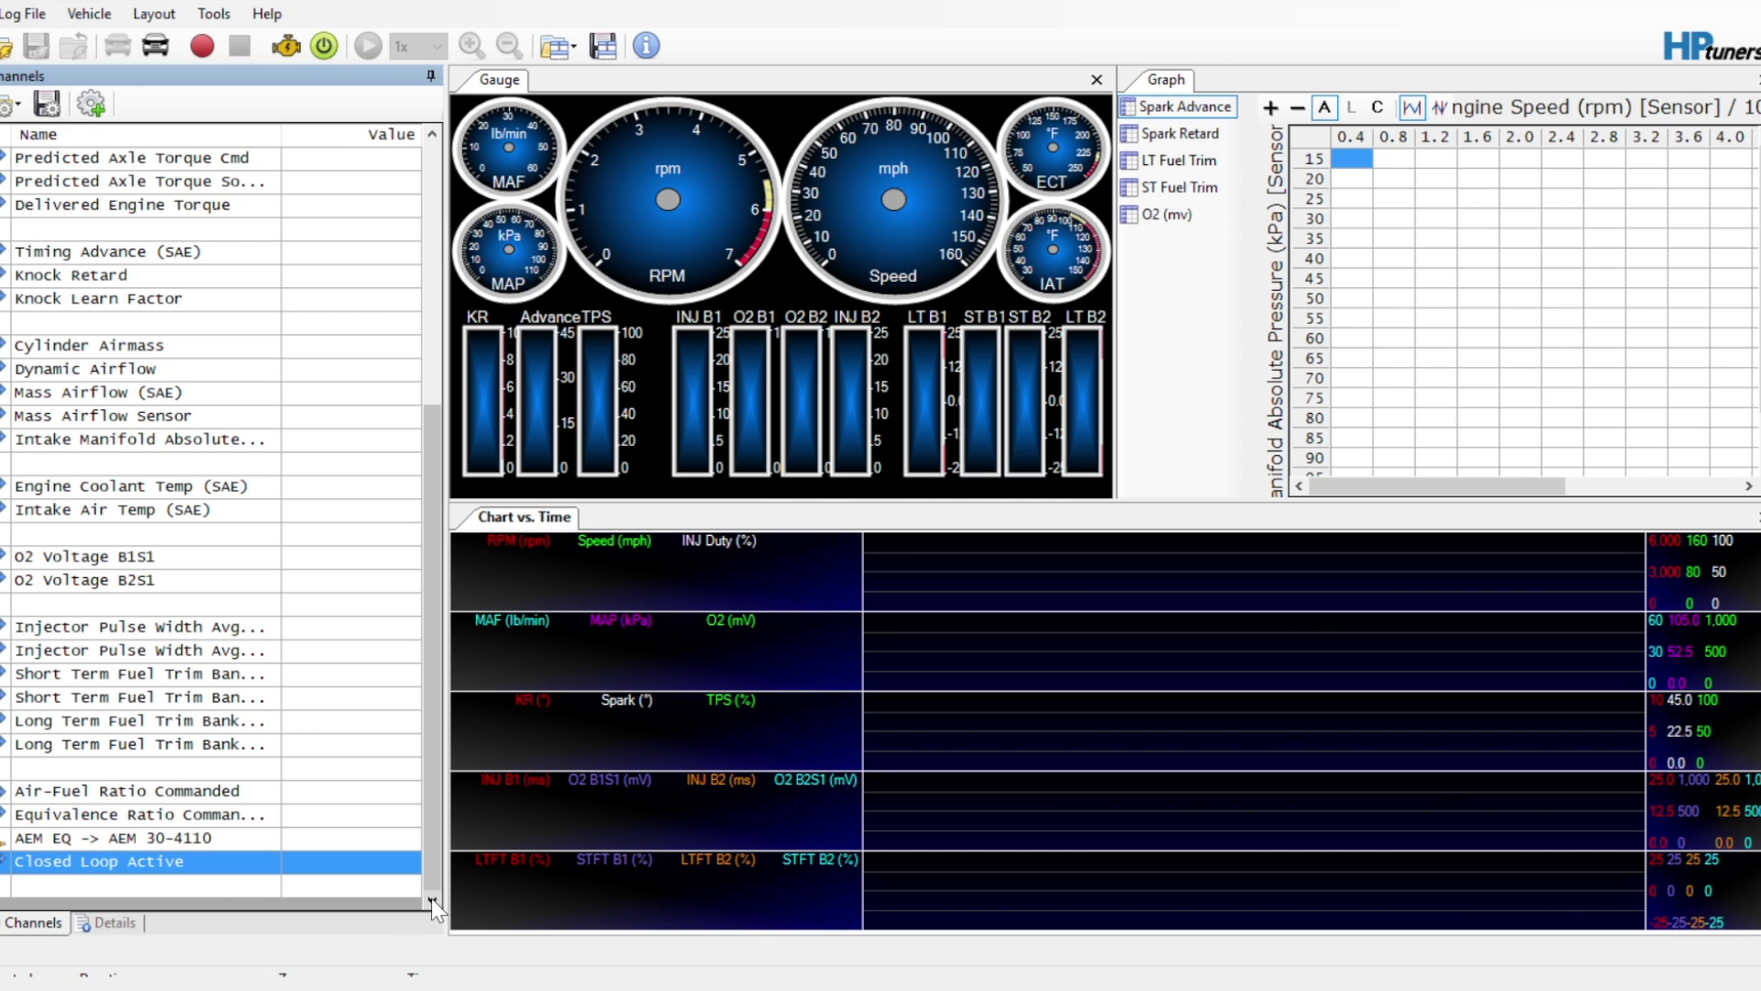
left_click(202, 46)
left_click(227, 842)
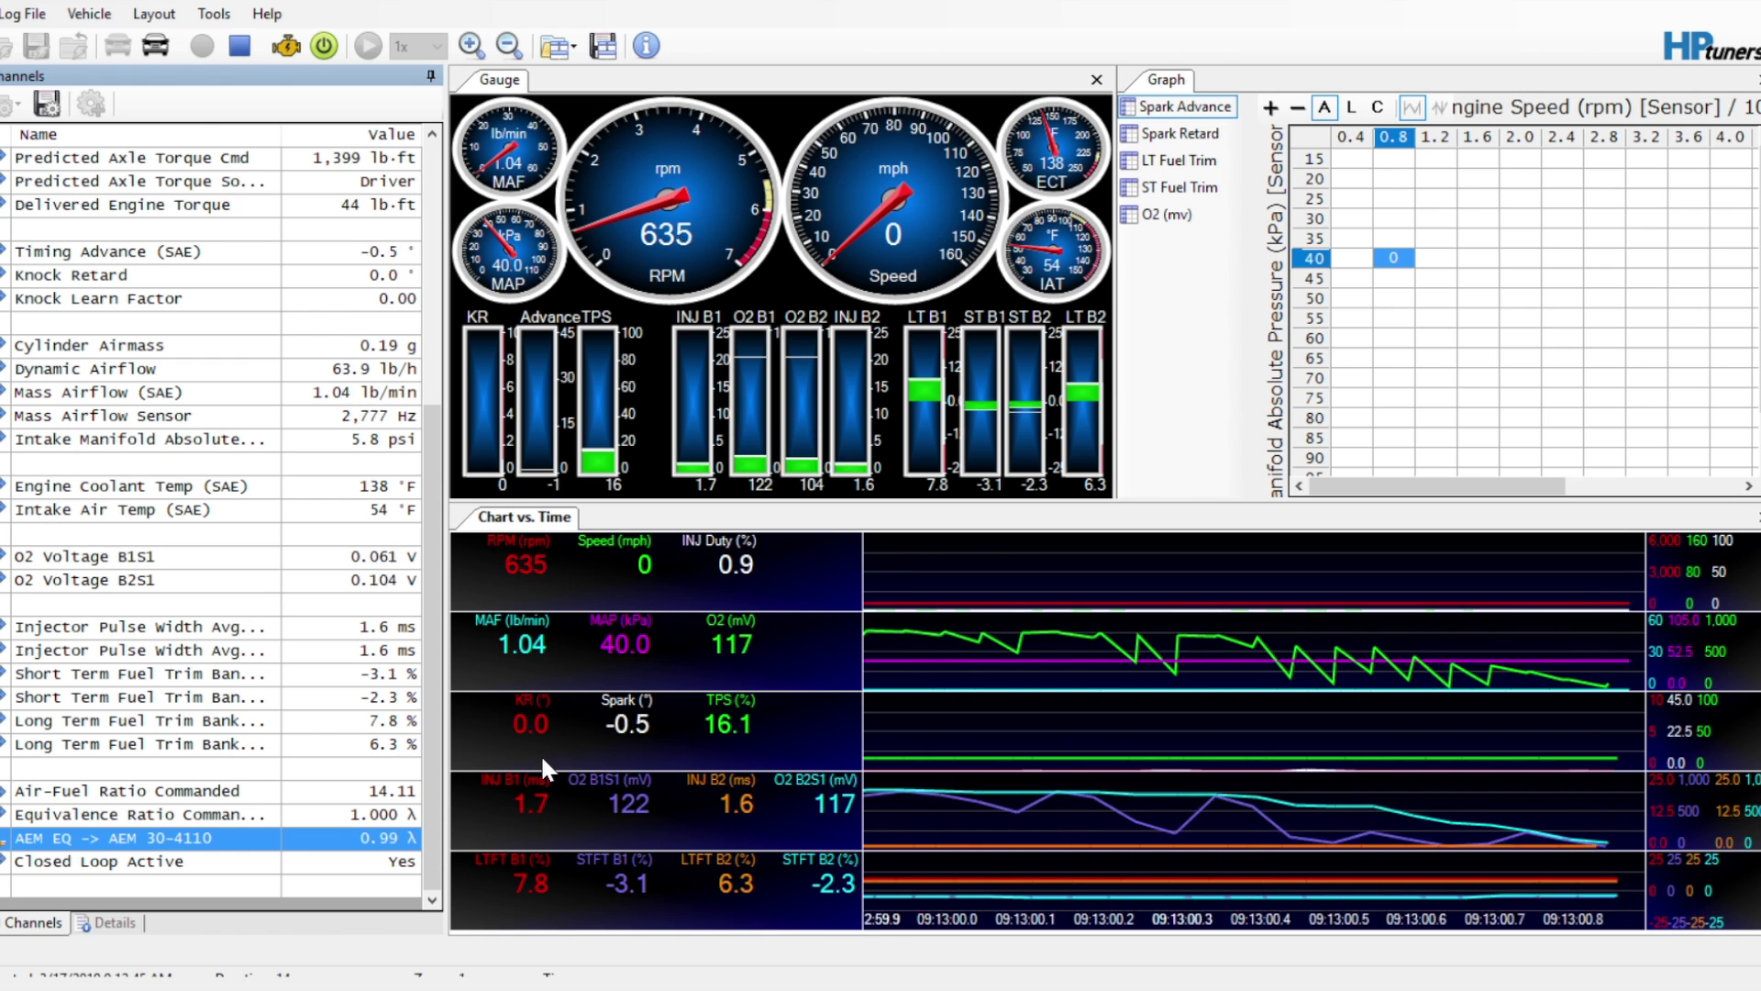
left_click(271, 816)
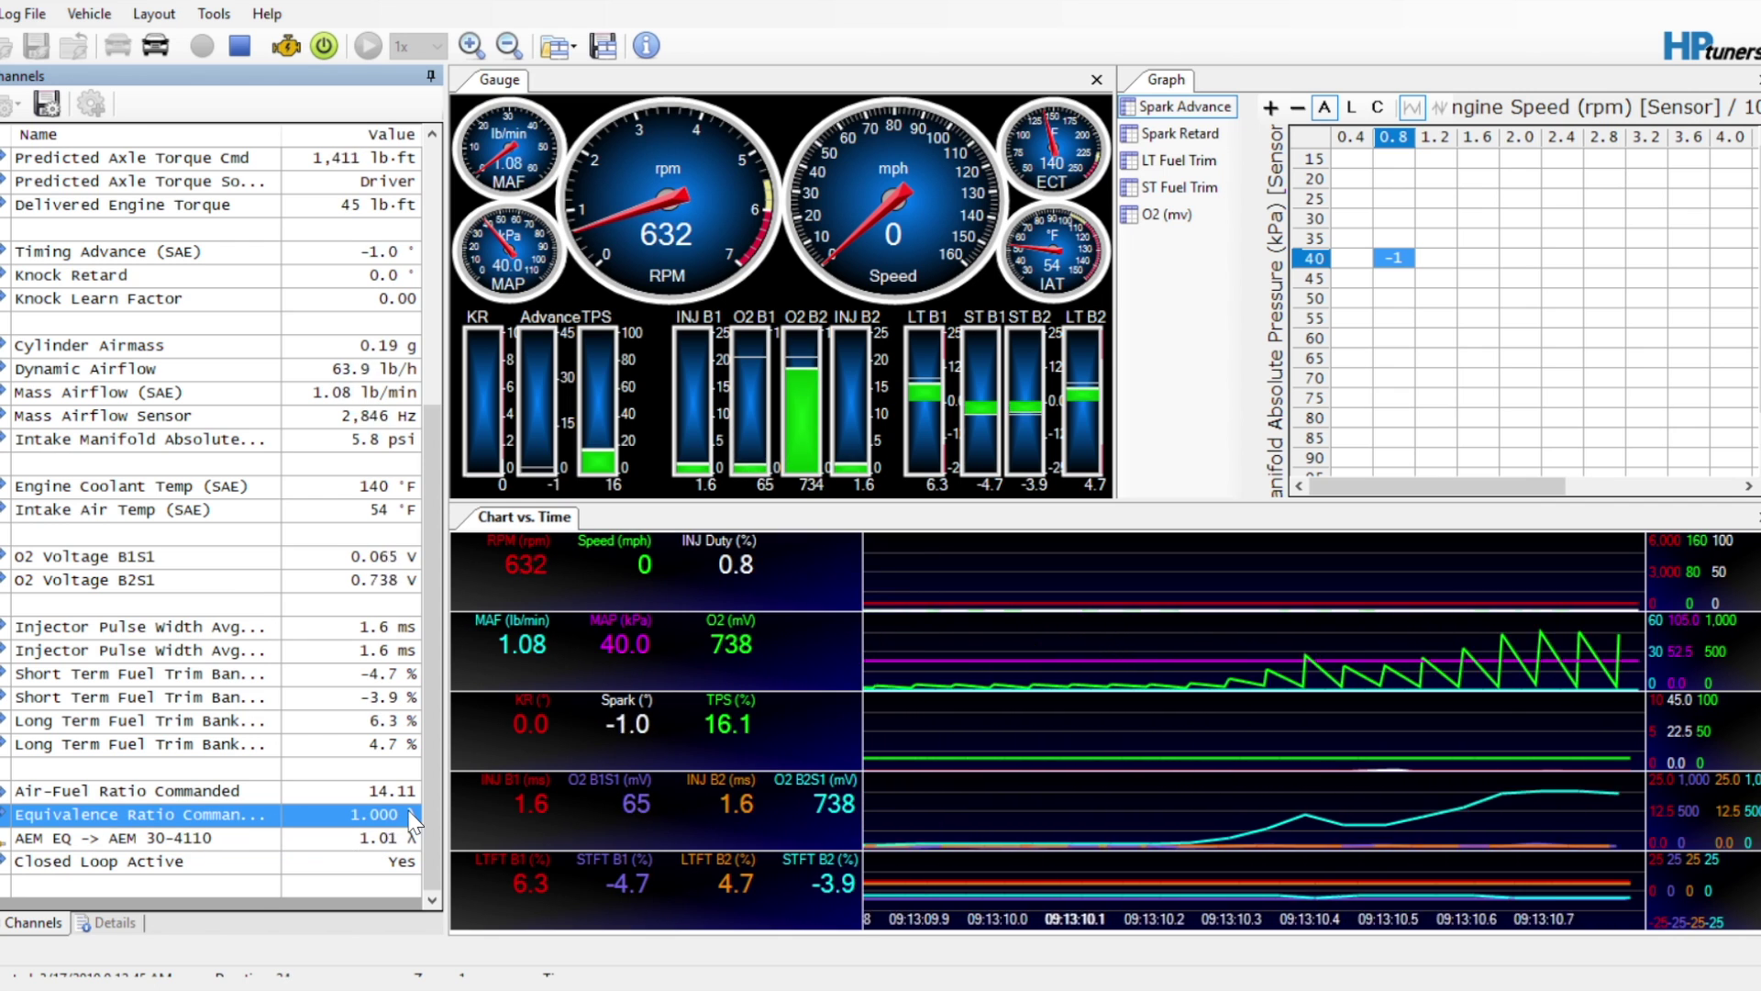
left_click(380, 838)
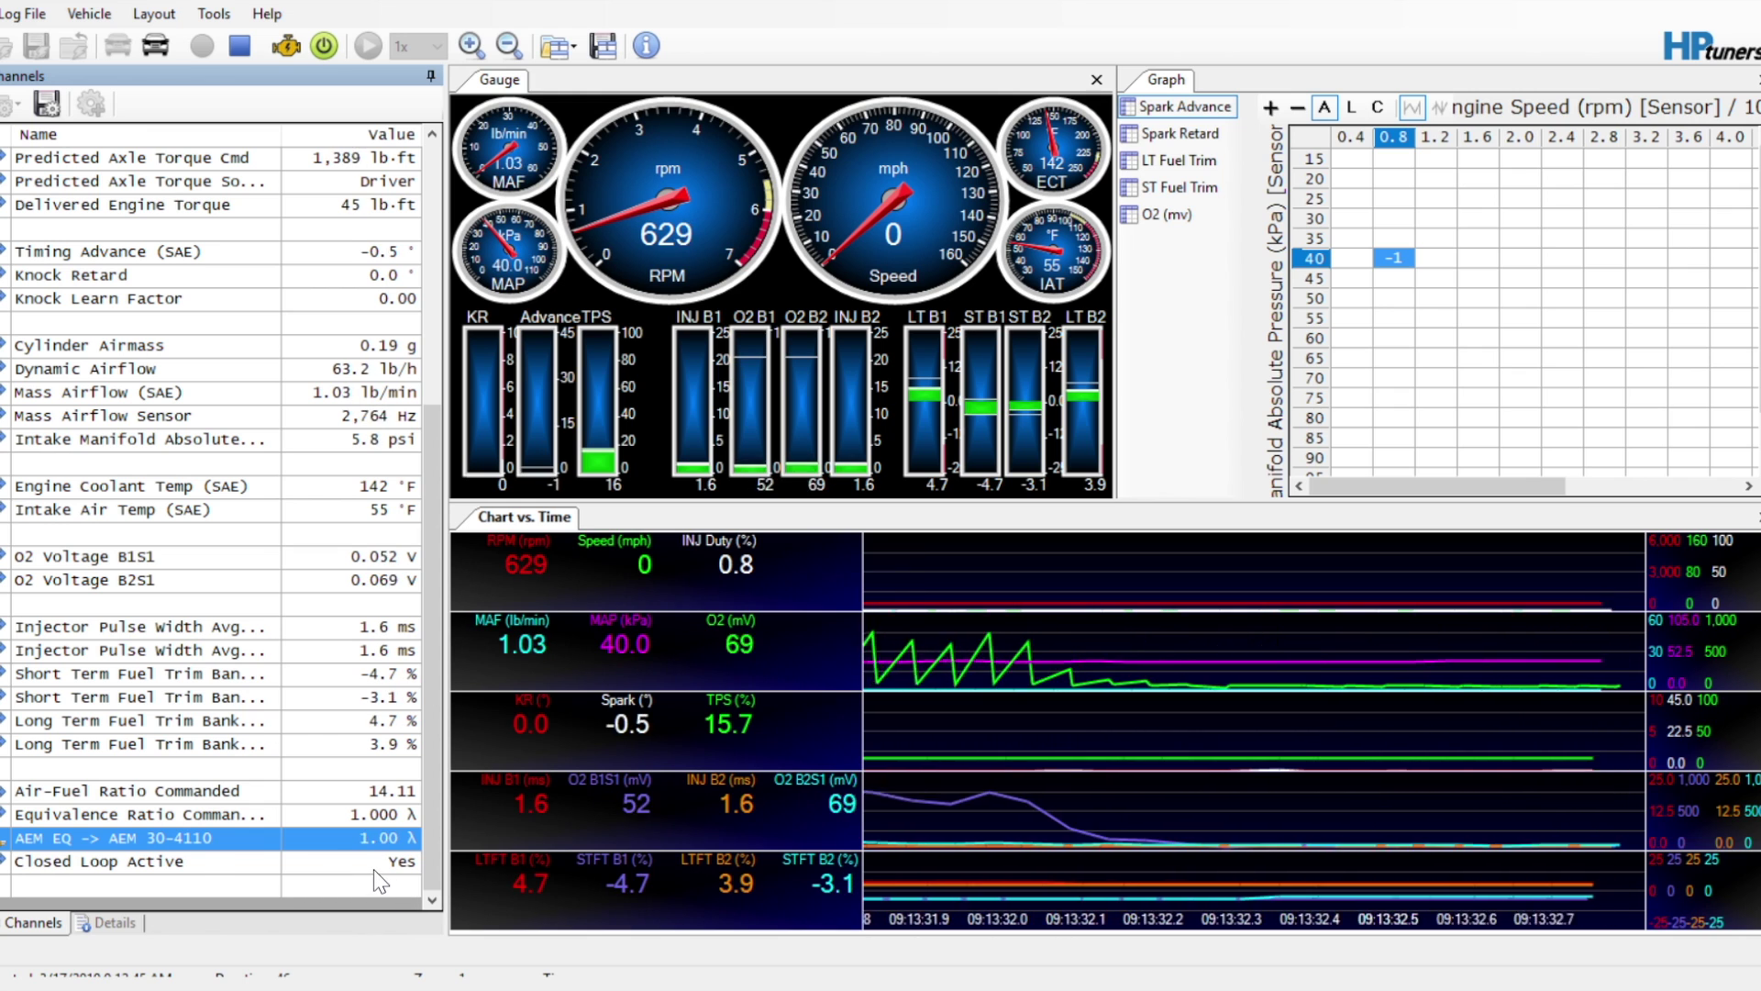
left_click(374, 869)
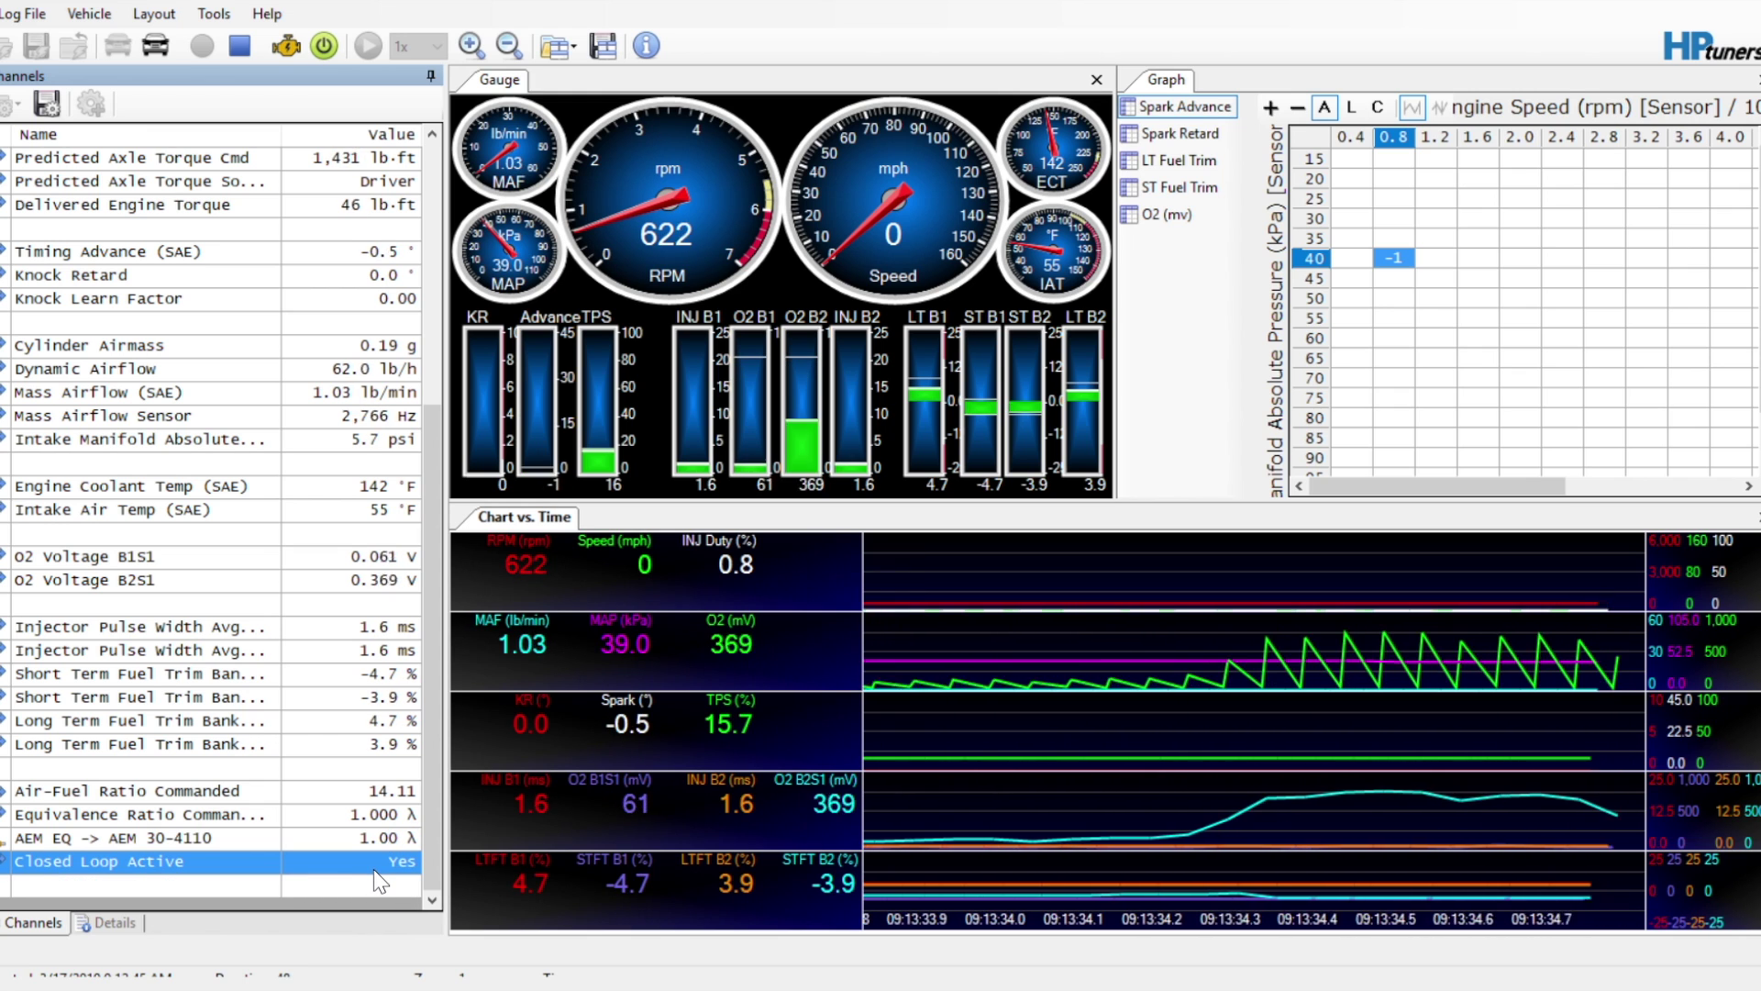
left_click_drag(376, 874, 330, 834)
left_click(323, 830)
left_click(343, 880)
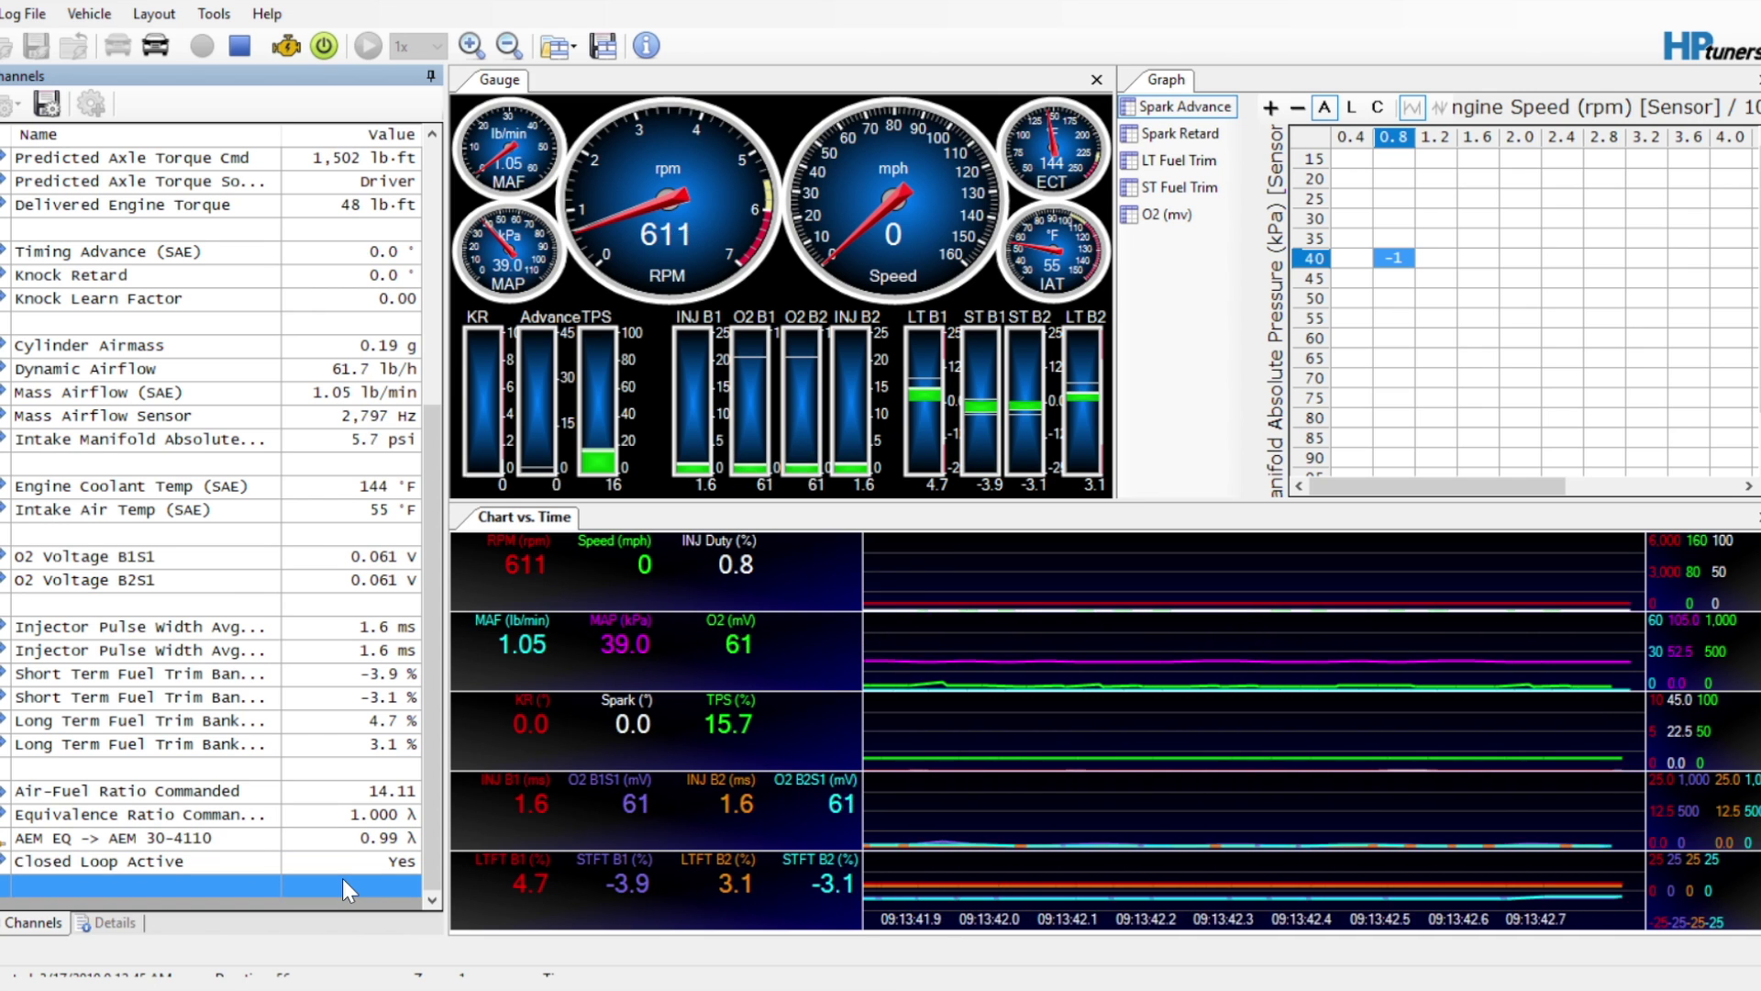
key("Up")
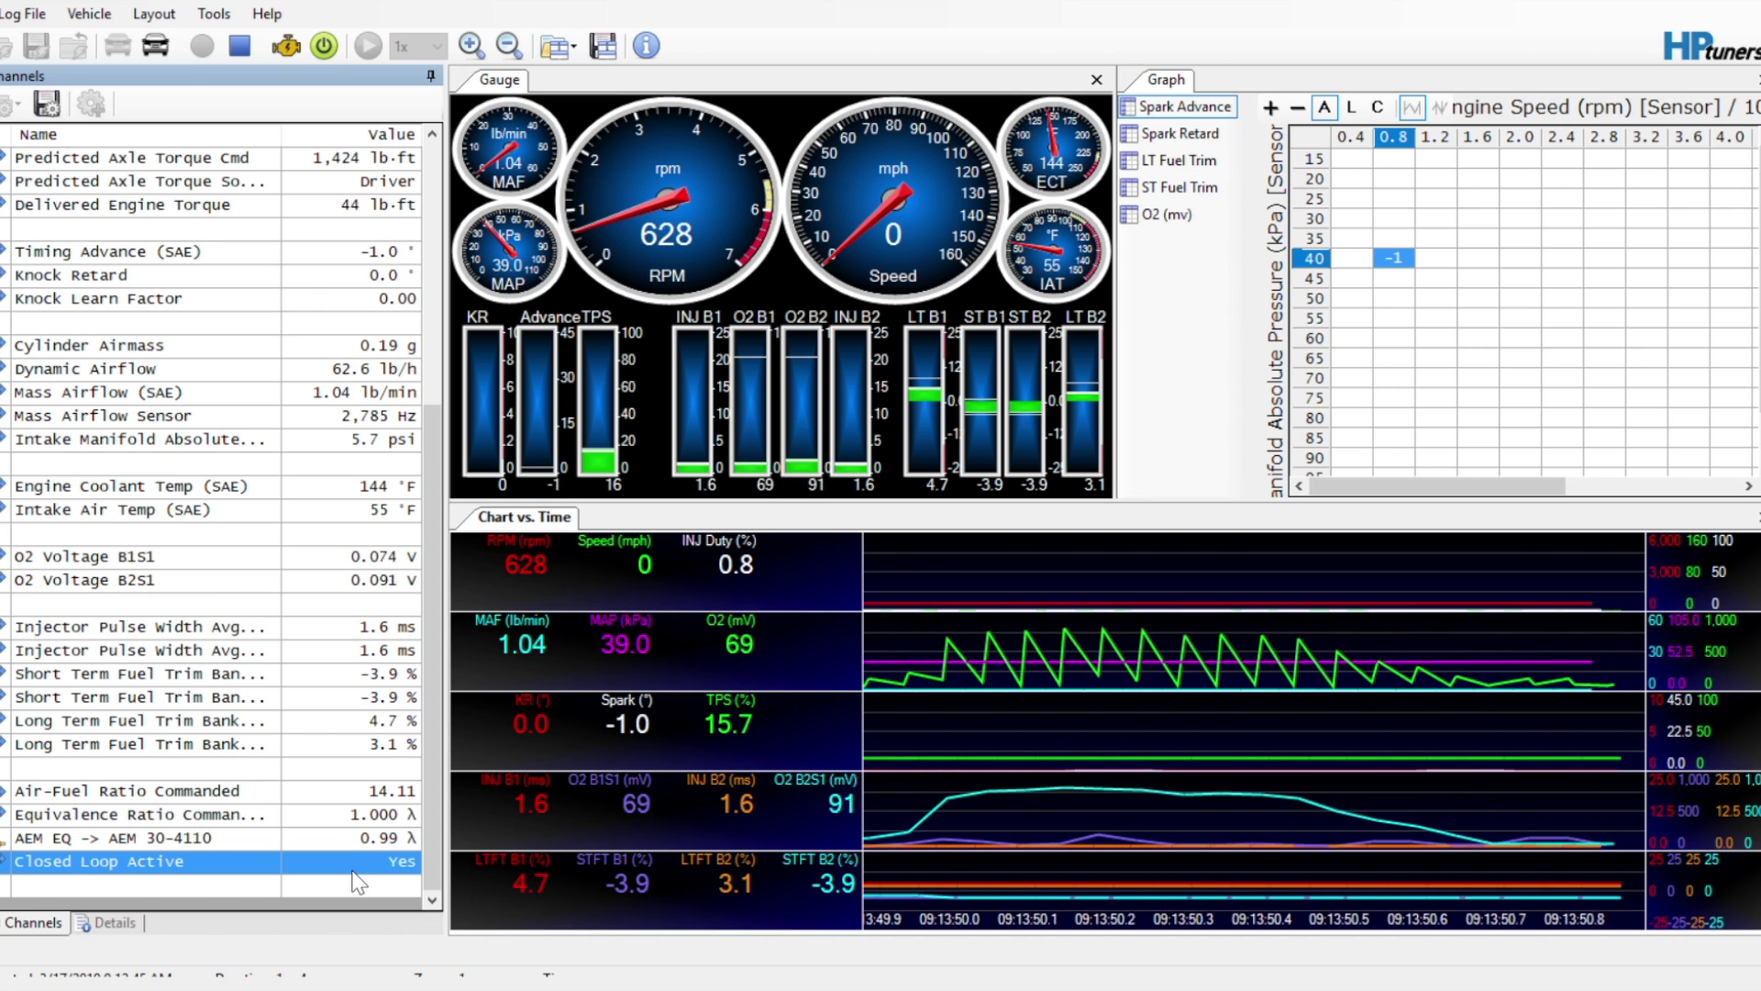
left_click(312, 465)
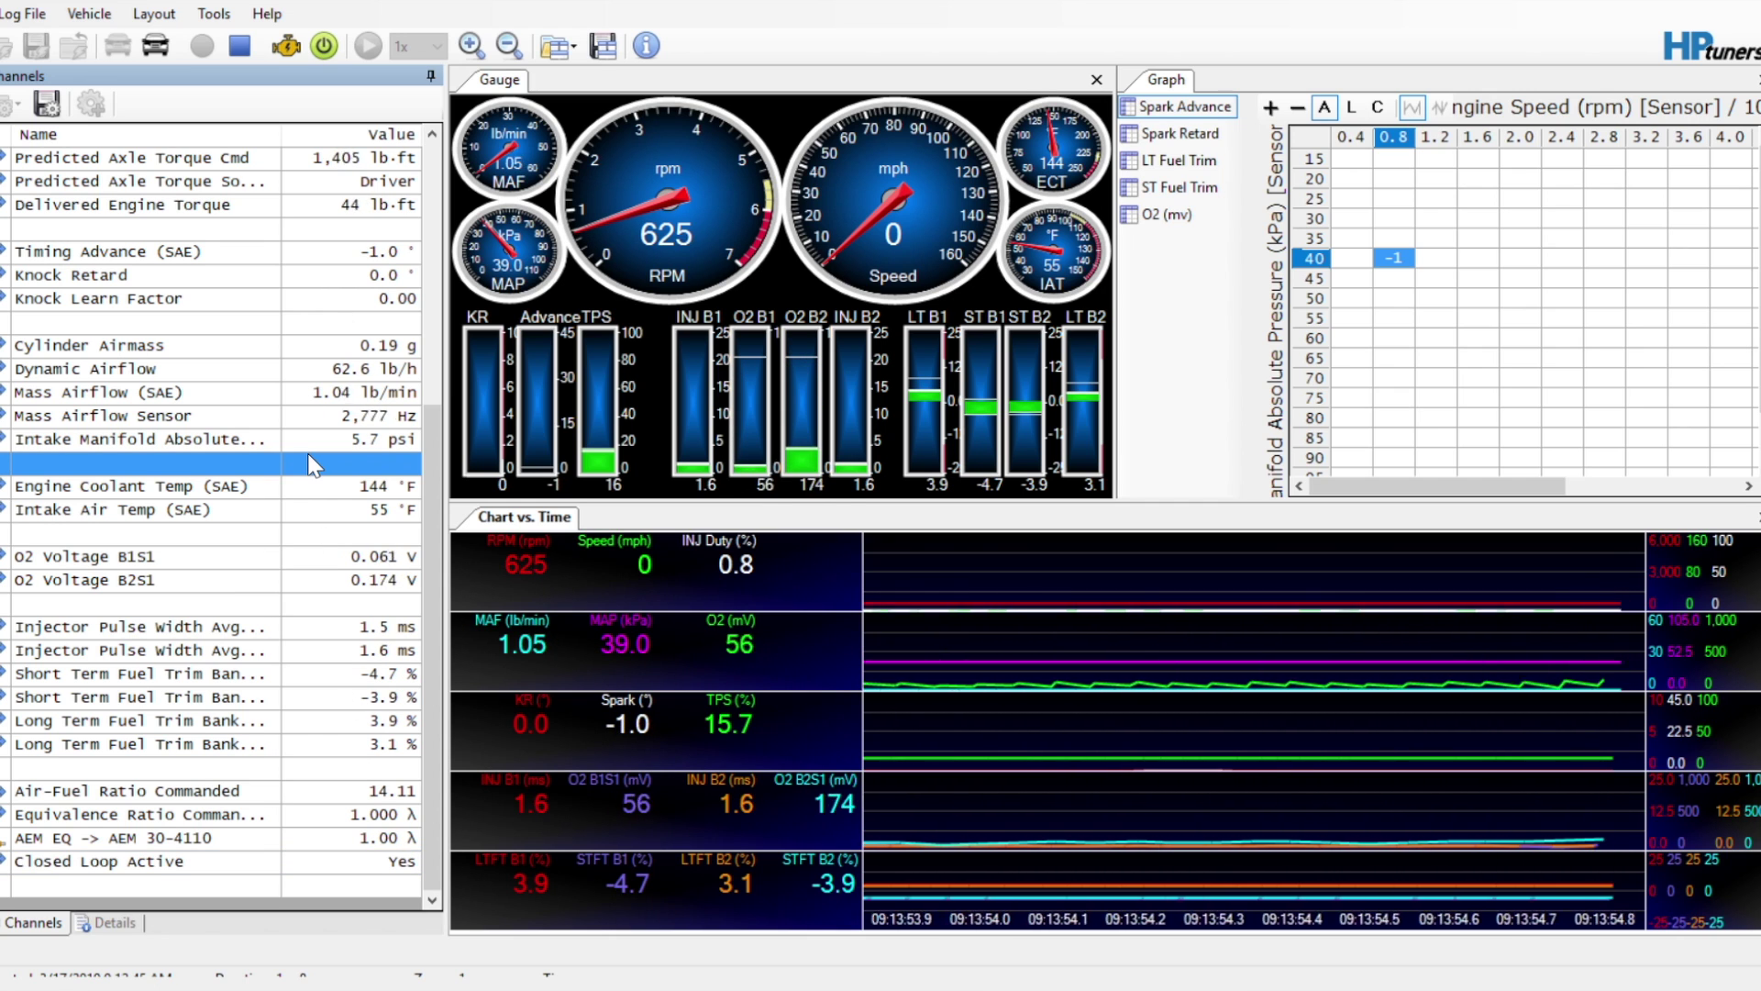